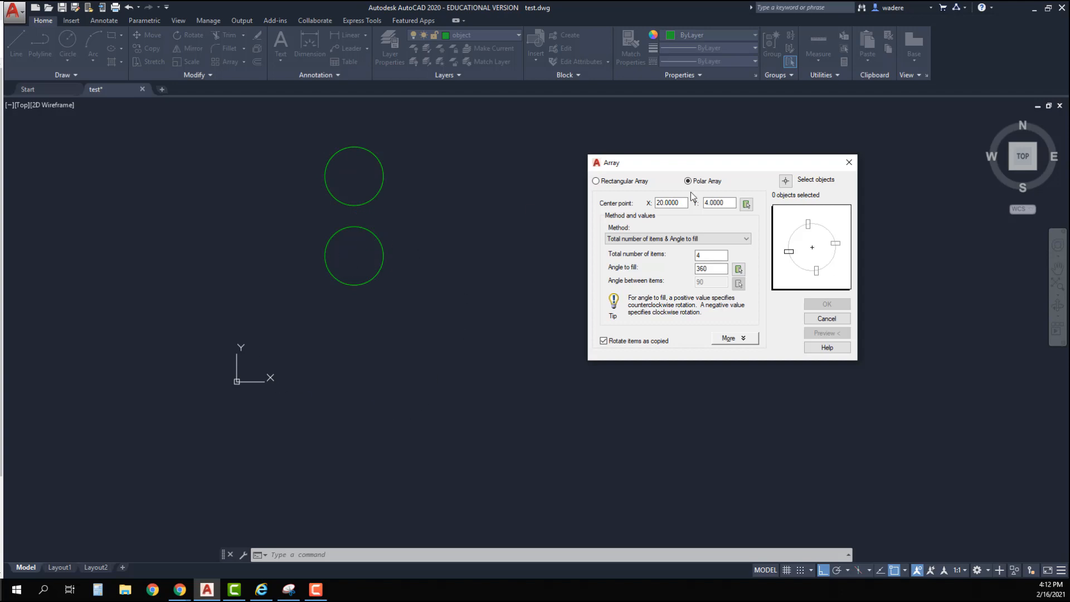
Select the upper circle as the object for the polar array
{"action": "left_click", "coordinate": [785, 181]}
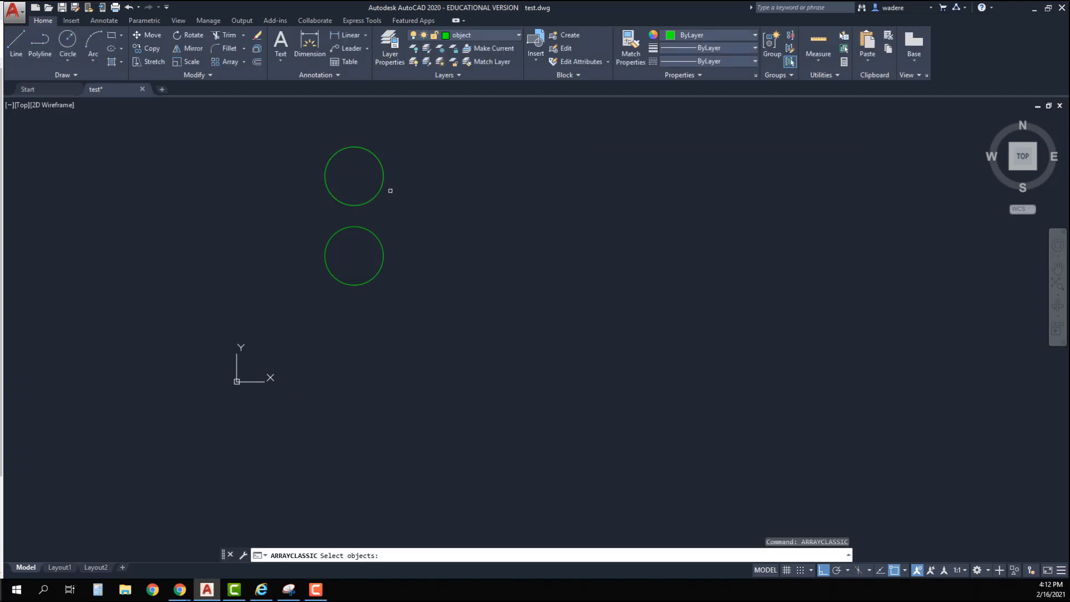
{"action": "left_click", "coordinate": [390, 189]}
{"action": "left_click", "coordinate": [361, 172]}
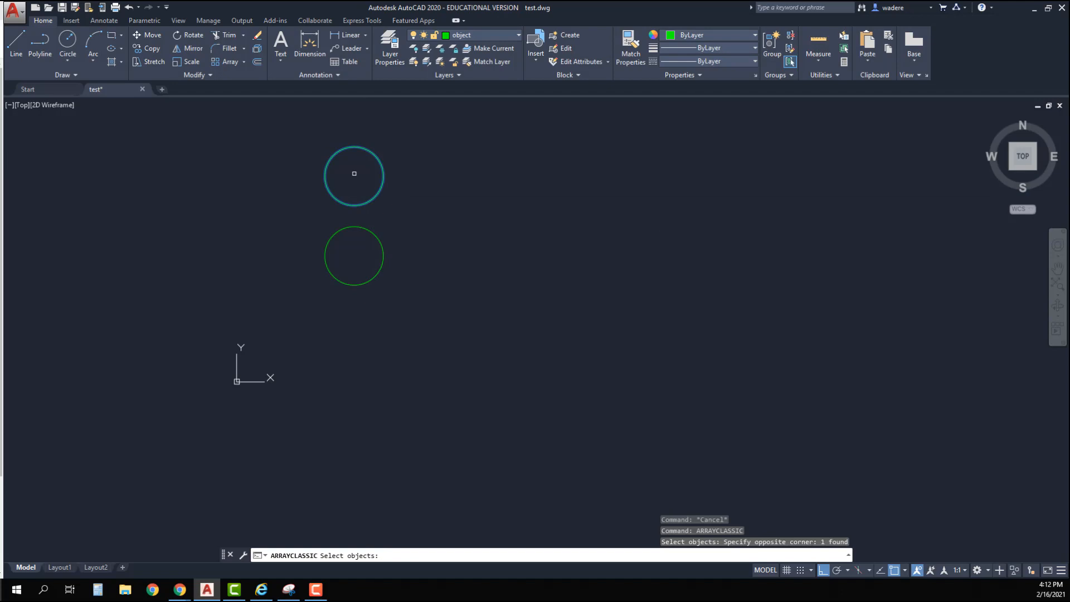
{"action": "key", "text": "Return"}
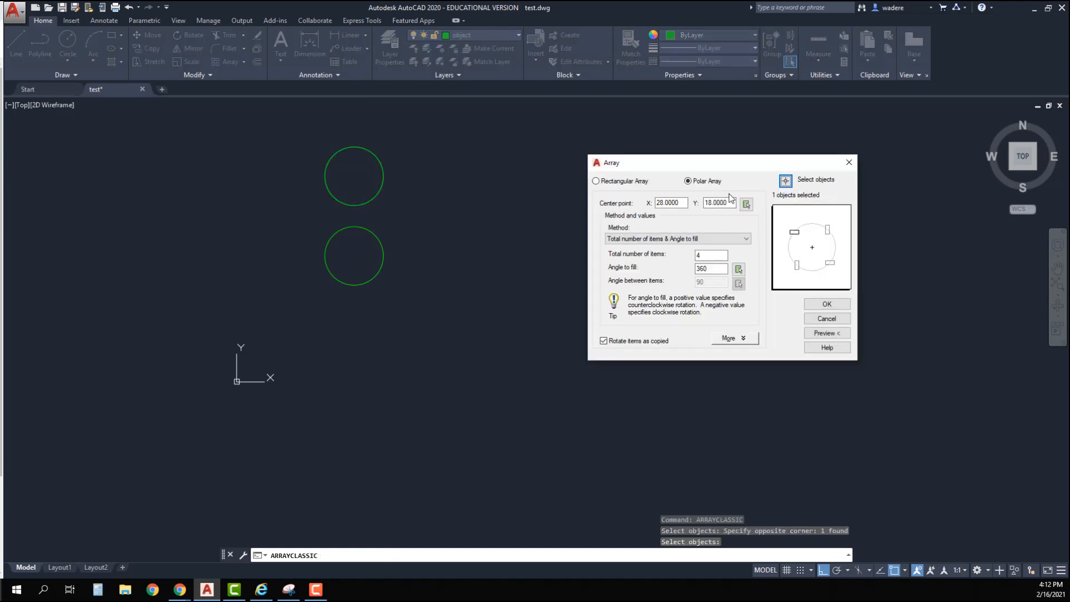
Pick the lower circle's center as the array's center point, keeping the Total number of items & Angle to fill method
{"action": "left_click", "coordinate": [678, 204]}
{"action": "left_click", "coordinate": [727, 203]}
{"action": "left_click", "coordinate": [747, 205]}
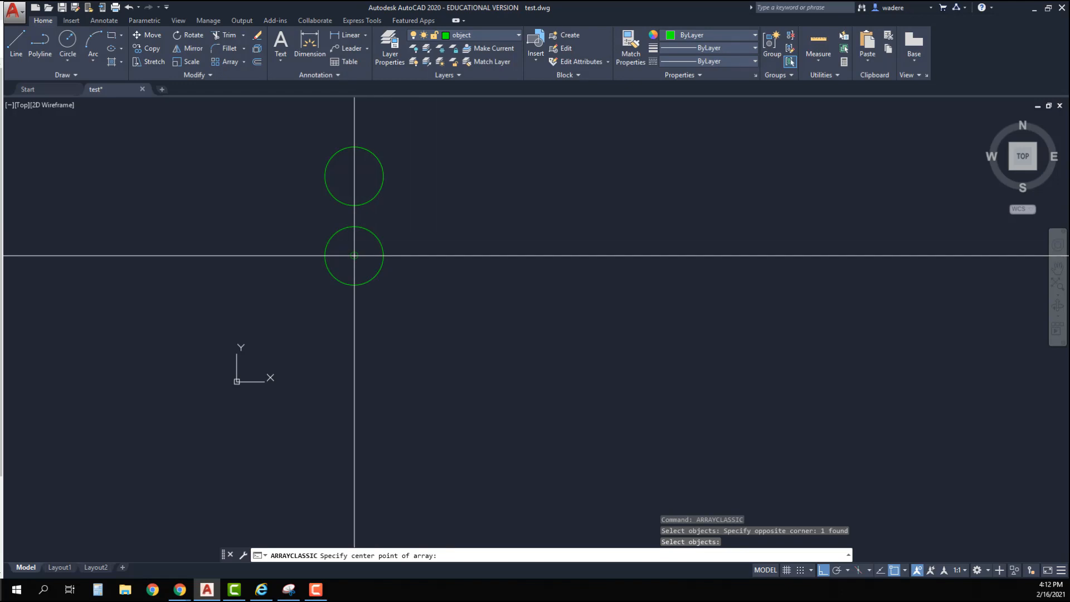
{"action": "left_click", "coordinate": [354, 255]}
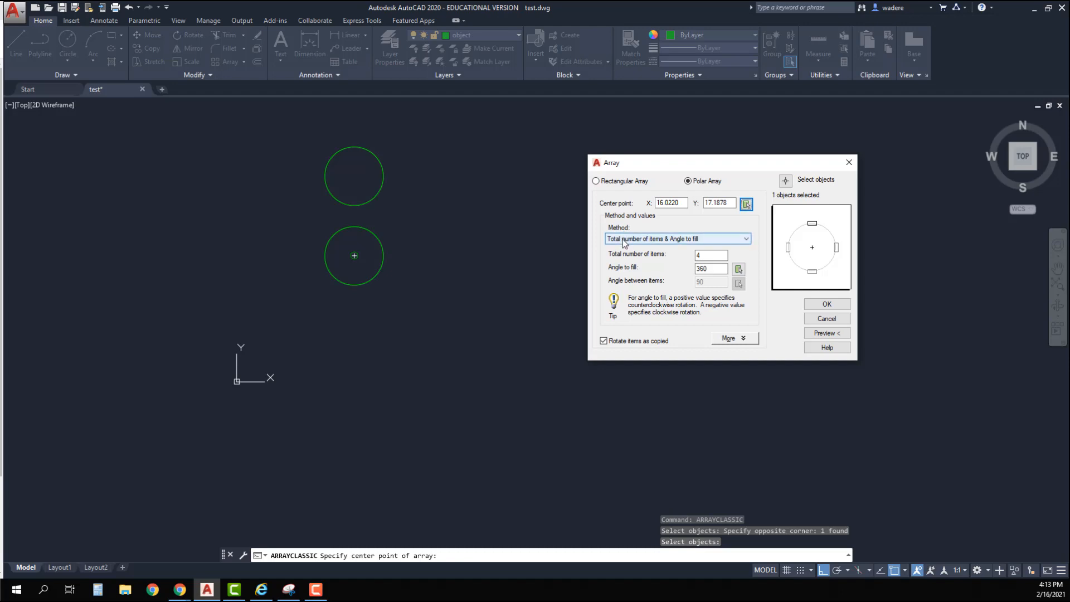
{"action": "left_click", "coordinate": [746, 240]}
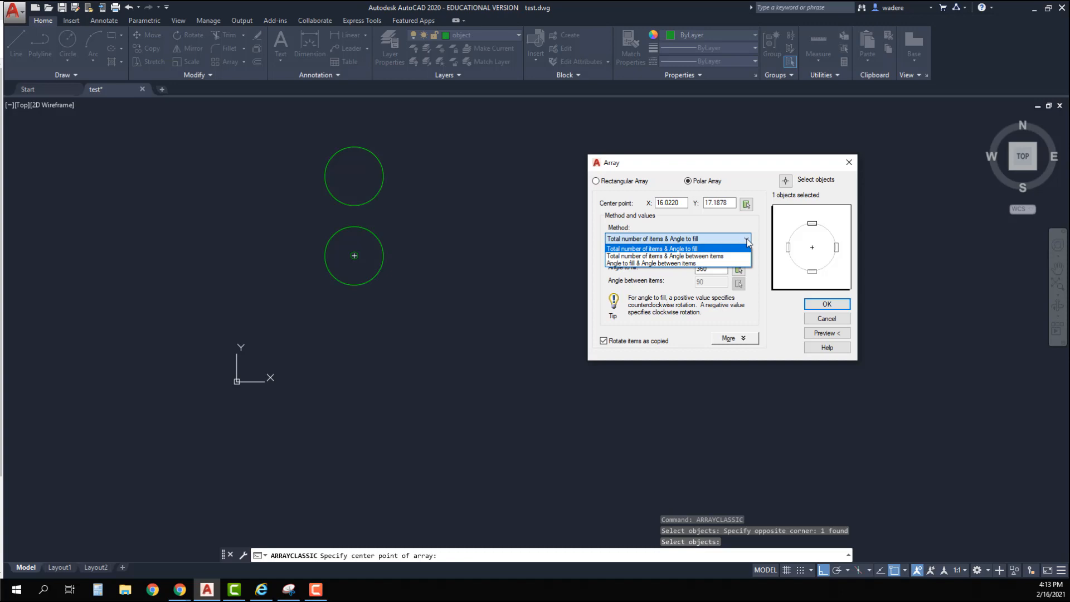
{"action": "left_click", "coordinate": [747, 241]}
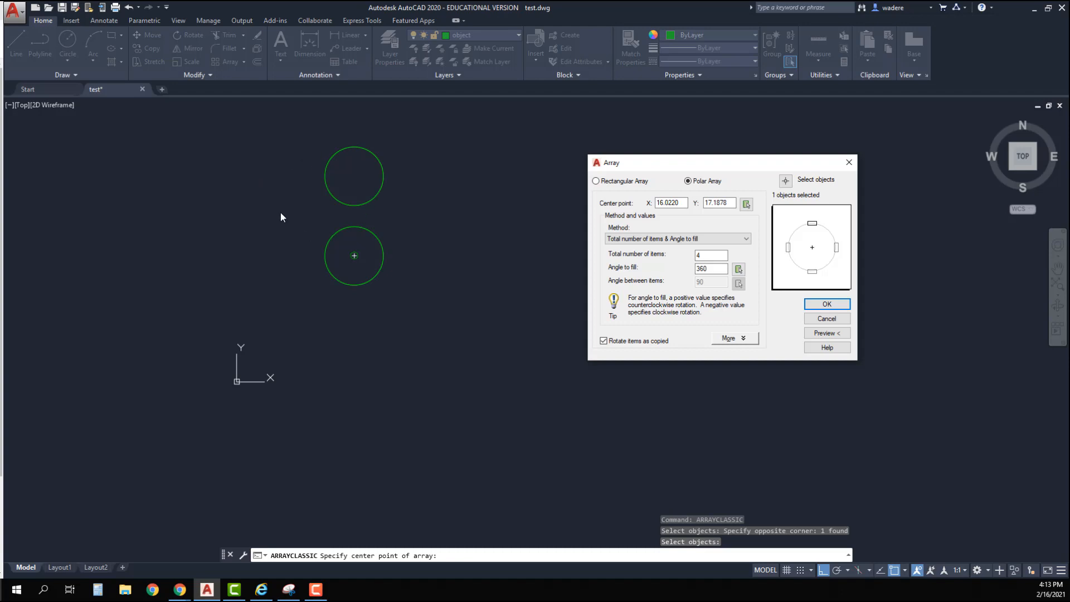
Set the polar array's total number of items to 9
{"action": "double_click", "coordinate": [699, 256]}
{"action": "left_click", "coordinate": [714, 269]}
{"action": "left_click_drag", "start_coordinate": [705, 257], "coordinate": [696, 255]}
{"action": "type", "text": "9"}
{"action": "left_click", "coordinate": [708, 268]}
Set the total number of items to 10, preview the polar array, and return to its settings
{"action": "left_click_drag", "start_coordinate": [707, 257], "coordinate": [690, 253]}
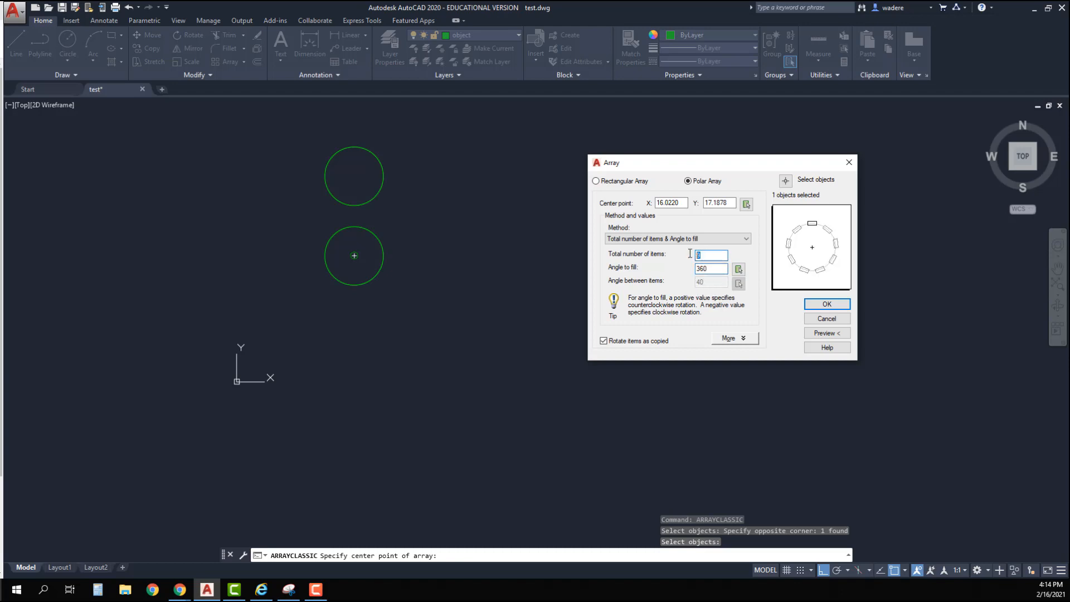
{"action": "type", "text": "10"}
{"action": "left_click", "coordinate": [714, 269]}
{"action": "left_click", "coordinate": [828, 333]}
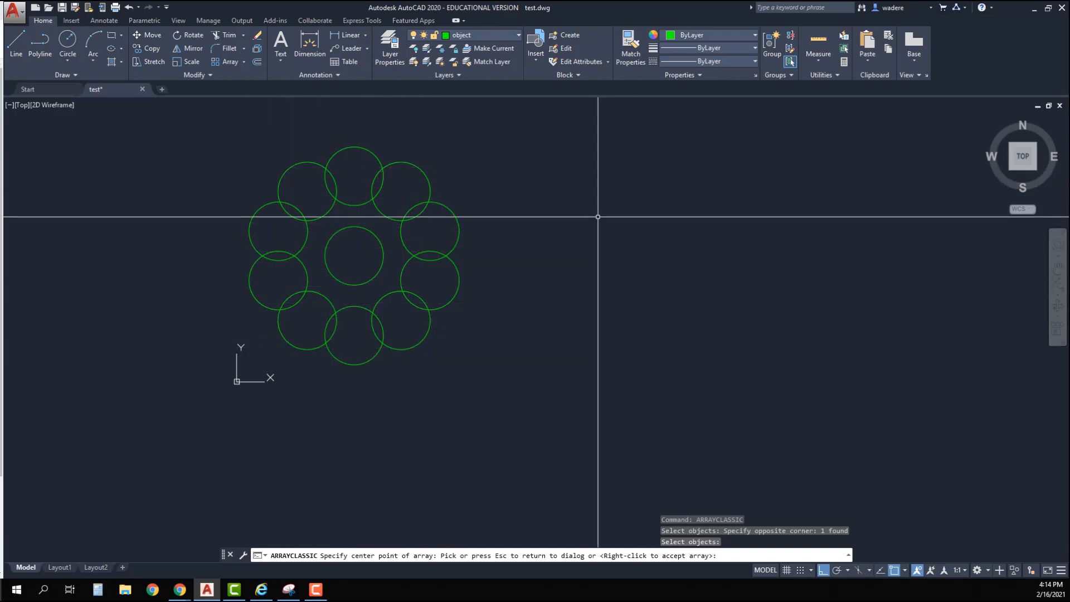
{"action": "key", "text": "Escape"}
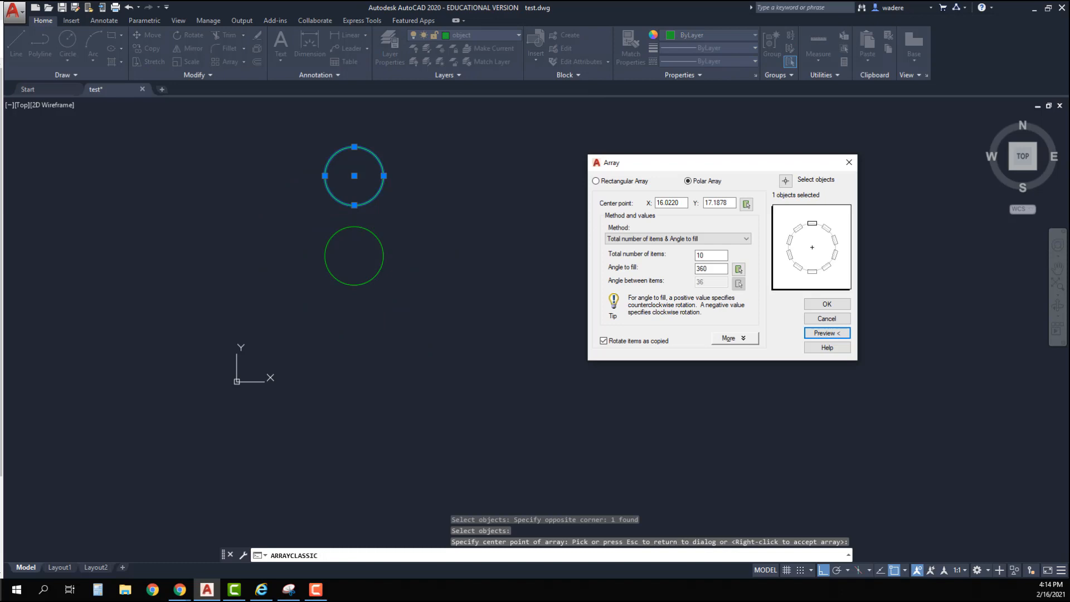
Reduce the total number of items to 9, preview the polar array, and return to its settings
{"action": "double_click", "coordinate": [708, 256]}
{"action": "type", "text": "9"}
{"action": "left_click", "coordinate": [711, 268]}
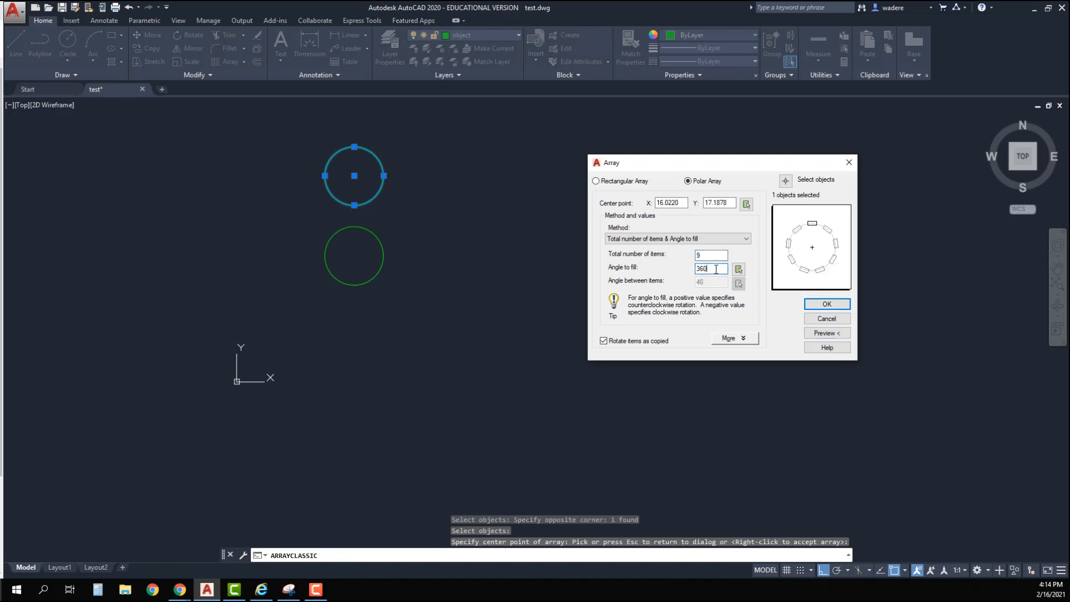
{"action": "left_click", "coordinate": [824, 333]}
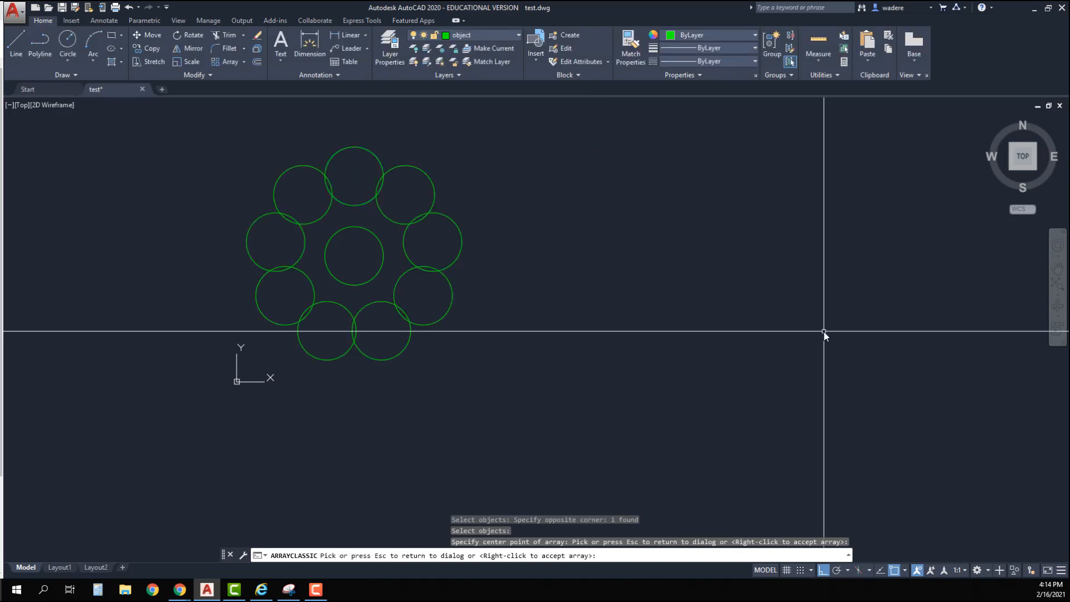
{"action": "left_click", "coordinate": [824, 323]}
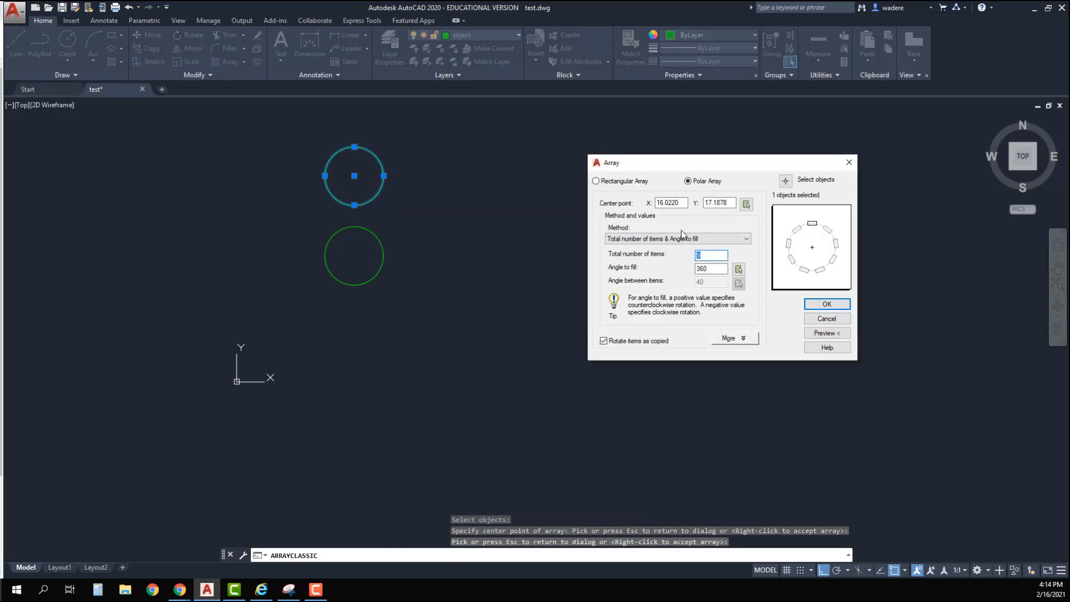
Set the total number of items to 8, preview and accept the polar array, and undo it
{"action": "type", "text": "8"}
{"action": "left_click", "coordinate": [717, 269]}
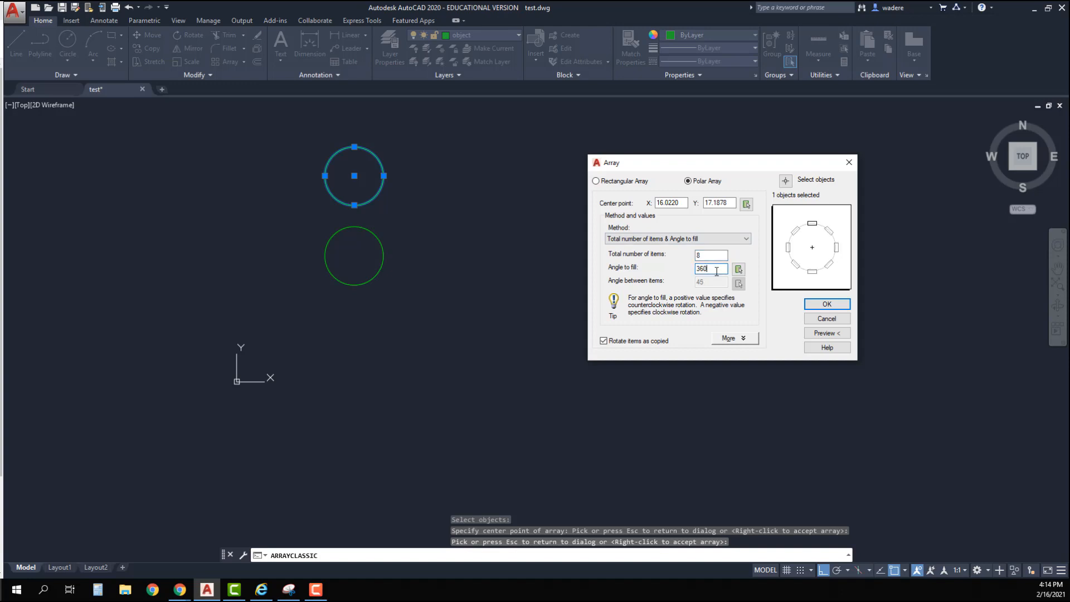
{"action": "left_click", "coordinate": [821, 334]}
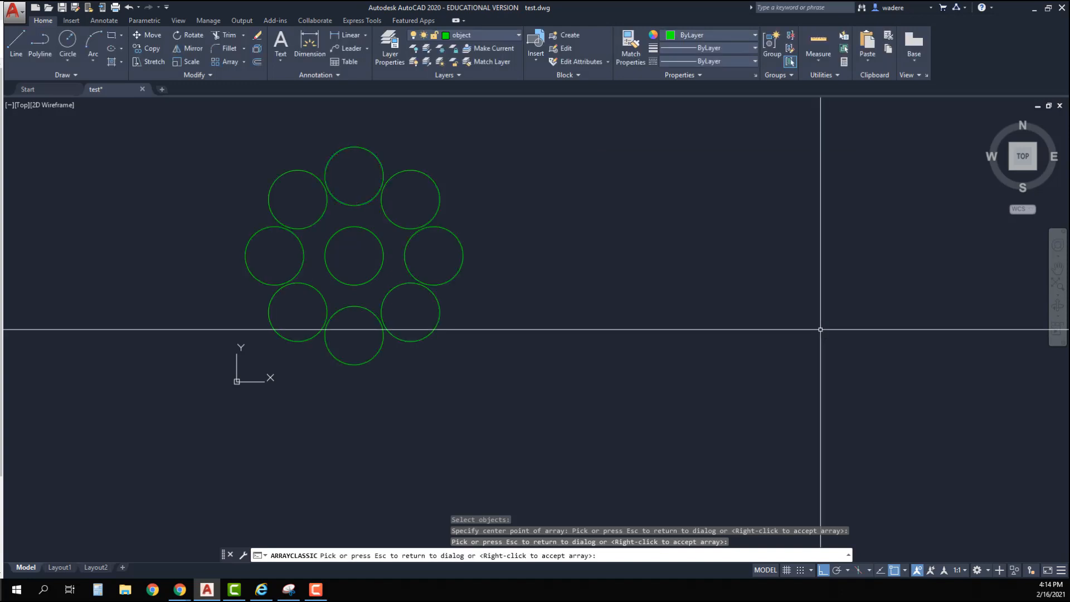
{"action": "right_click", "coordinate": [815, 313]}
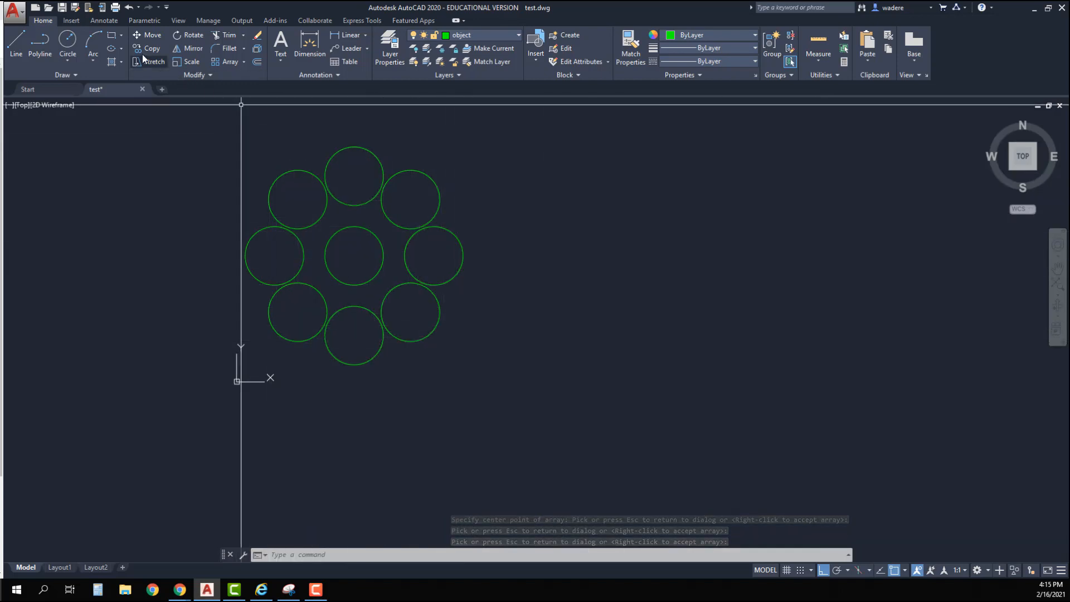
{"action": "left_click", "coordinate": [130, 8]}
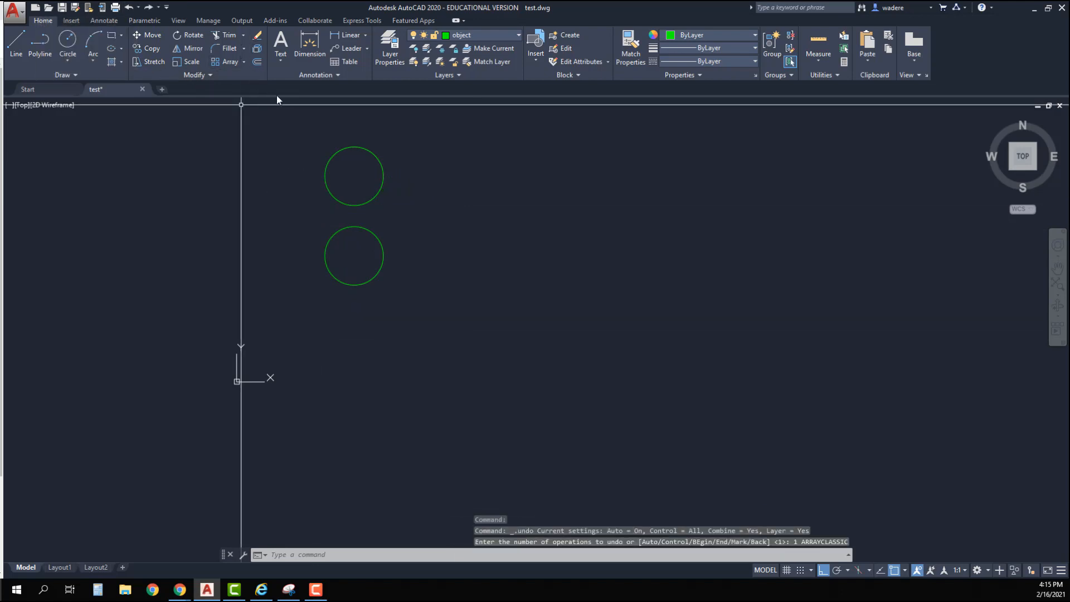
Start ARRAYCLASSIC with the upper circle as the object and the lower circle's center as the polar center point
{"action": "type", "text": "rray"}
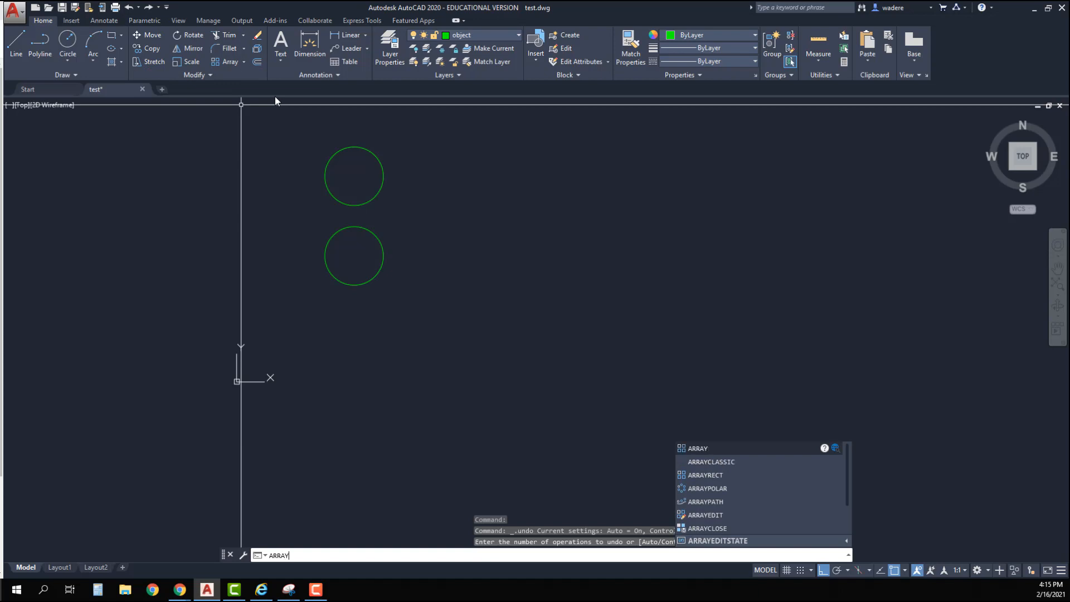
{"action": "left_click", "coordinate": [724, 463]}
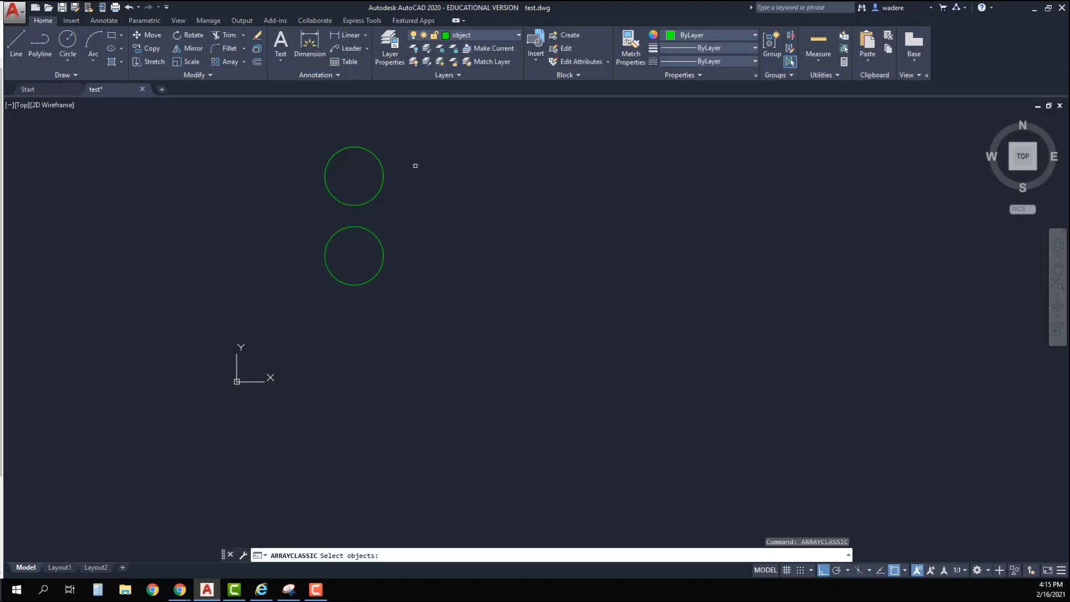
{"action": "left_click", "coordinate": [354, 163]}
{"action": "key", "text": "Return"}
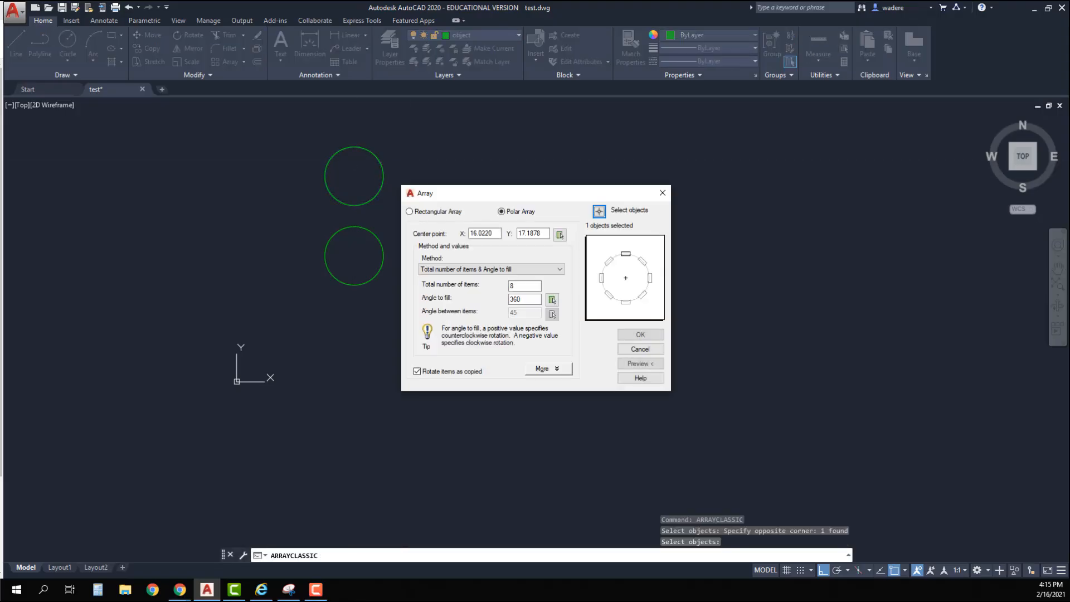
{"action": "left_click", "coordinate": [559, 236]}
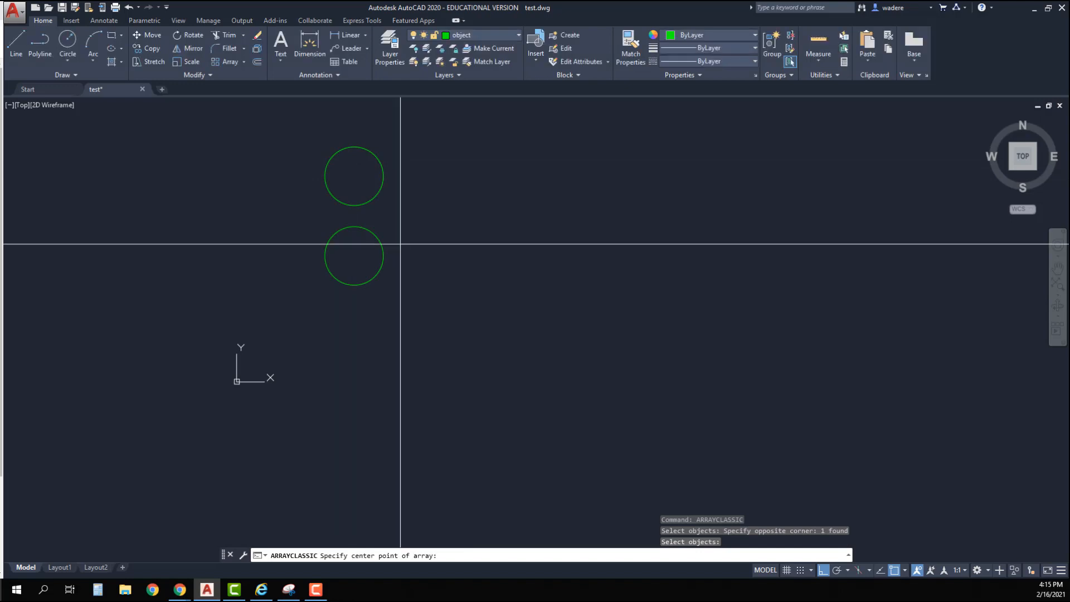
{"action": "left_click", "coordinate": [354, 256]}
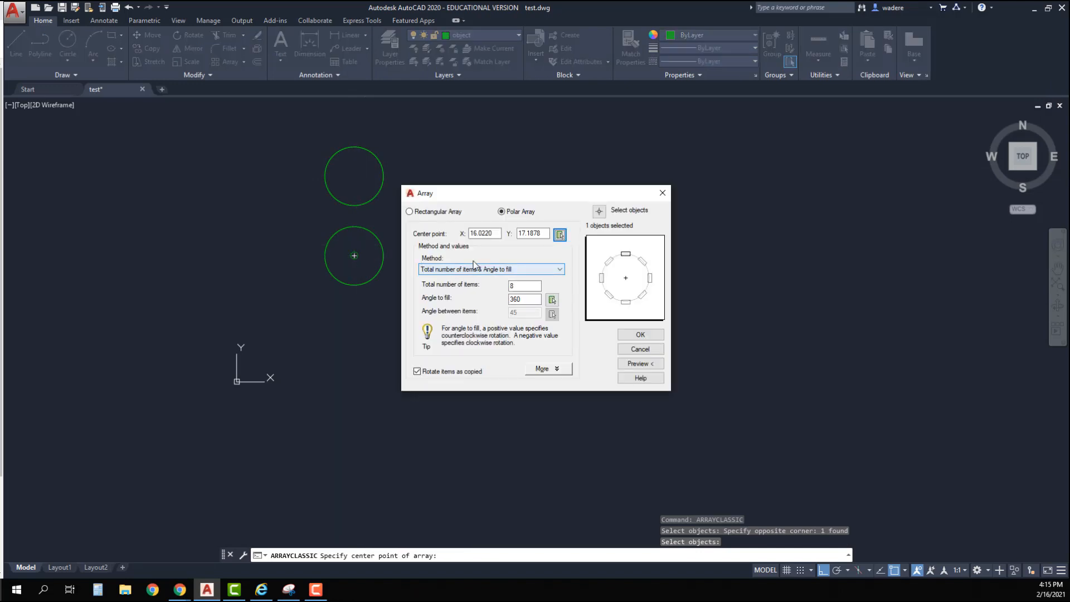
Switch the array method to Total number of items & Angle between items and set the angle between items to 50
{"action": "left_click", "coordinate": [476, 269]}
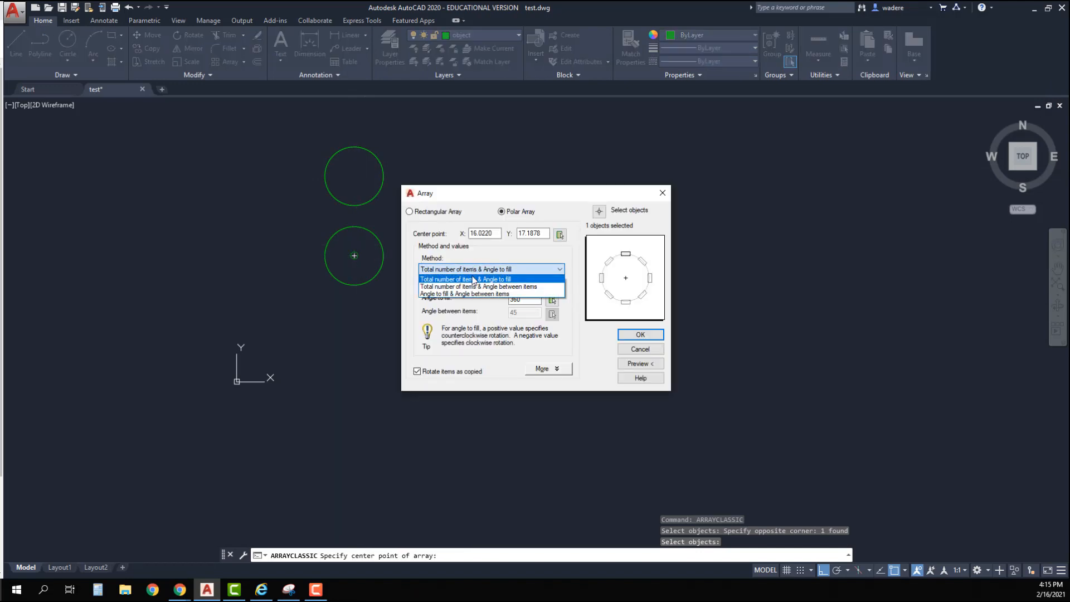
{"action": "left_click", "coordinate": [473, 287]}
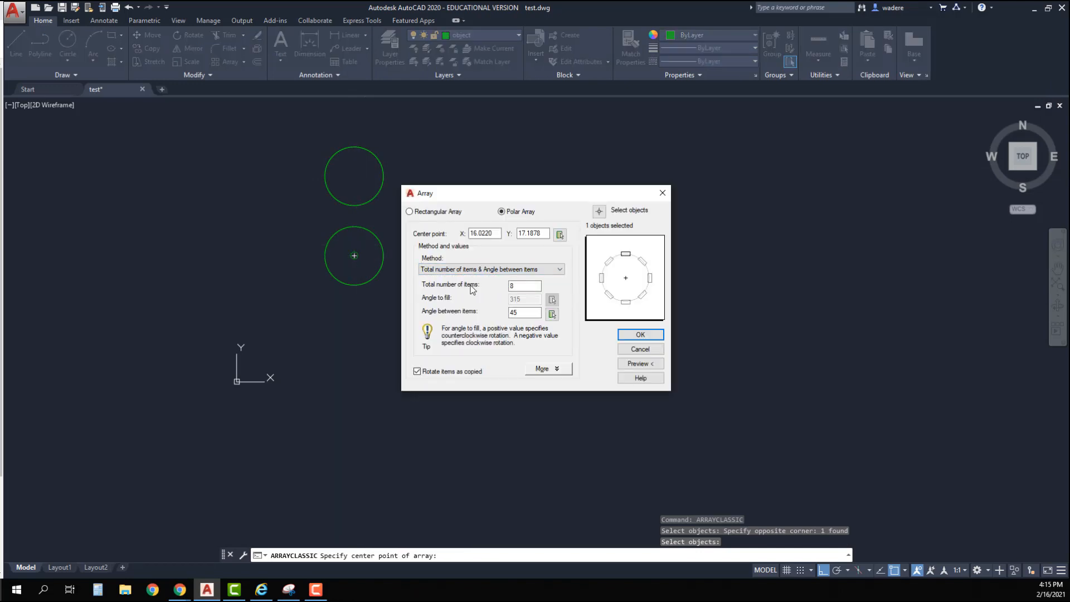
{"action": "double_click", "coordinate": [519, 285]}
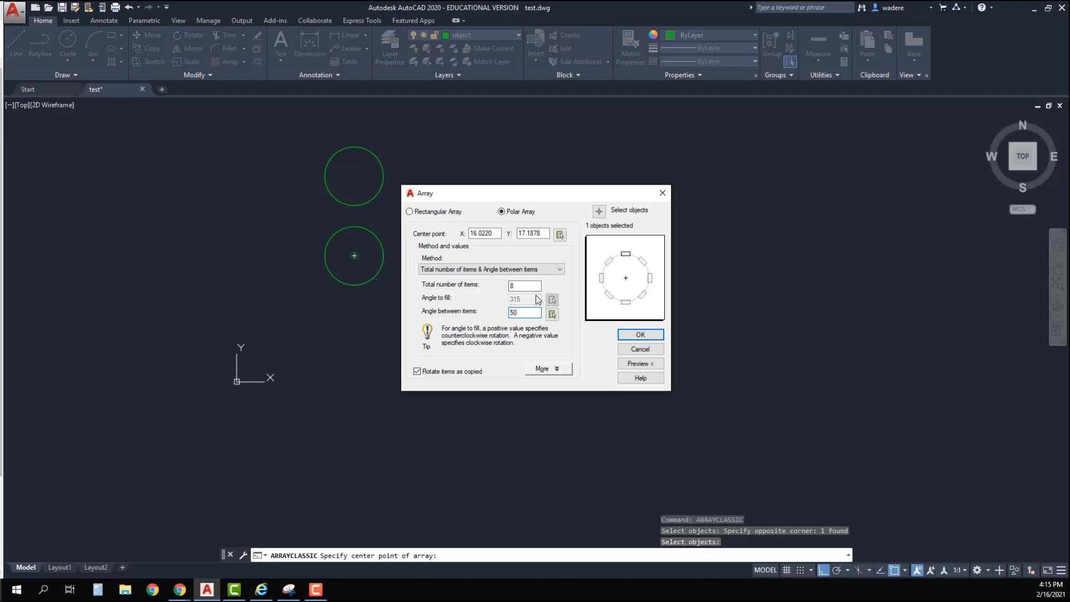
Set the total number of items to 6 and the angle between items to 45
{"action": "left_click", "coordinate": [530, 287]}
{"action": "double_click", "coordinate": [524, 286]}
{"action": "type", "text": "6"}
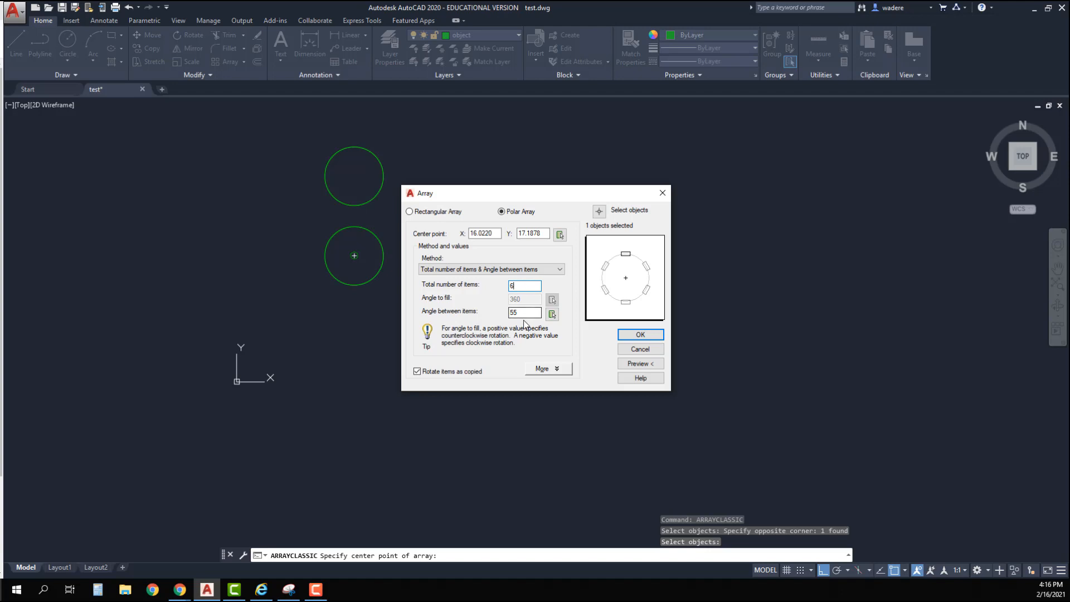
{"action": "key", "text": "Tab"}
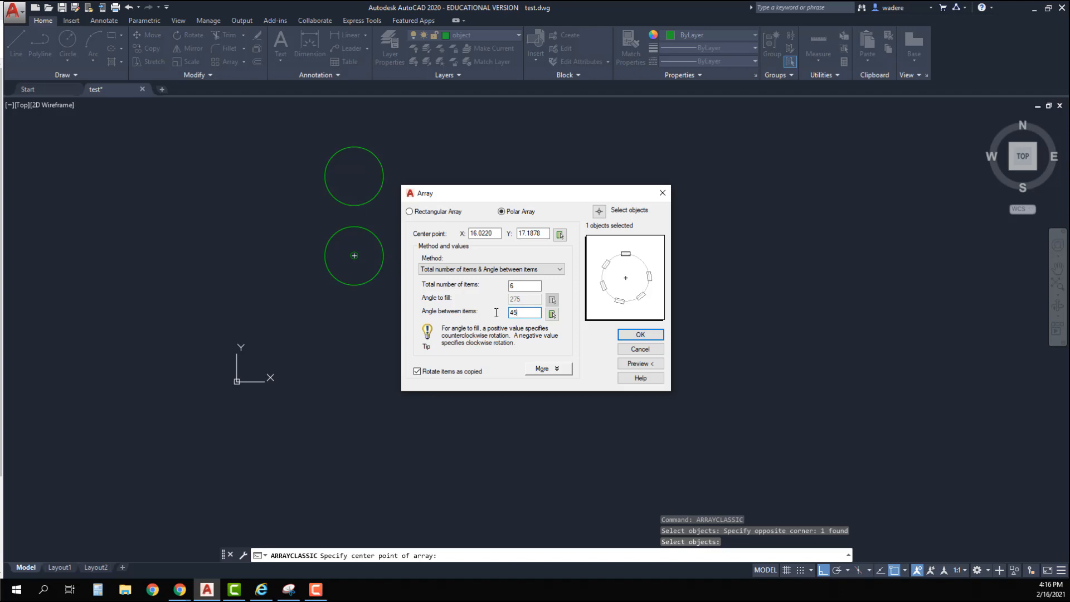
Set the total number of items to 9 and the angle between items to 40
{"action": "left_click", "coordinate": [530, 287]}
{"action": "left_click", "coordinate": [530, 313]}
{"action": "double_click", "coordinate": [522, 288]}
{"action": "double_click", "coordinate": [524, 313]}
{"action": "type", "text": "40"}
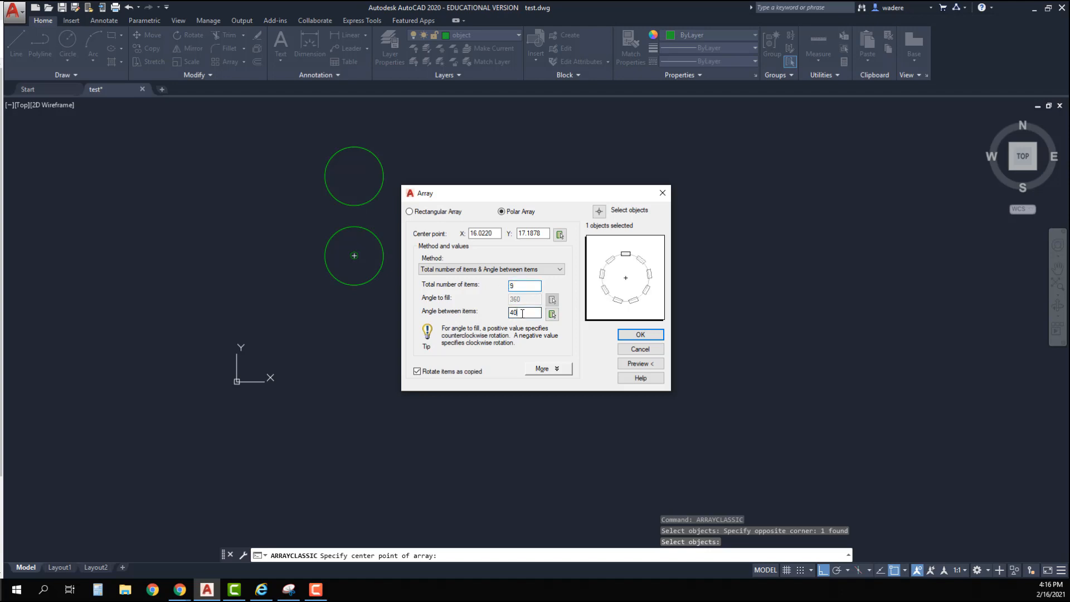
Set 10 items with 36 degrees between them, preview the polar array, and return to its settings
{"action": "left_click", "coordinate": [529, 286]}
{"action": "left_click", "coordinate": [526, 314]}
{"action": "double_click", "coordinate": [524, 286]}
{"action": "type", "text": "10"}
{"action": "double_click", "coordinate": [530, 313]}
{"action": "type", "text": "36"}
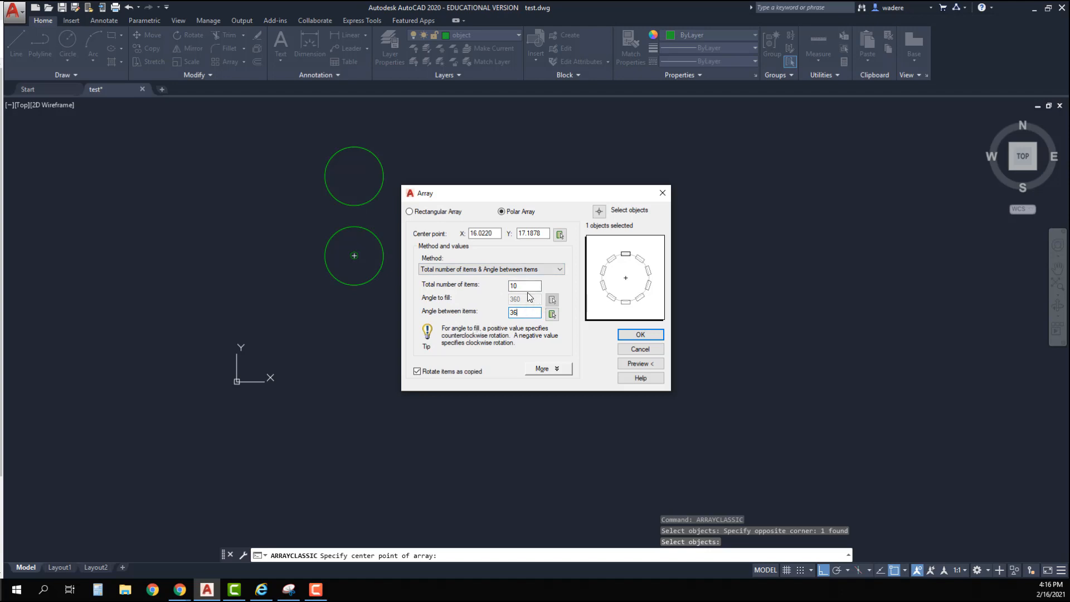
{"action": "left_click", "coordinate": [639, 364]}
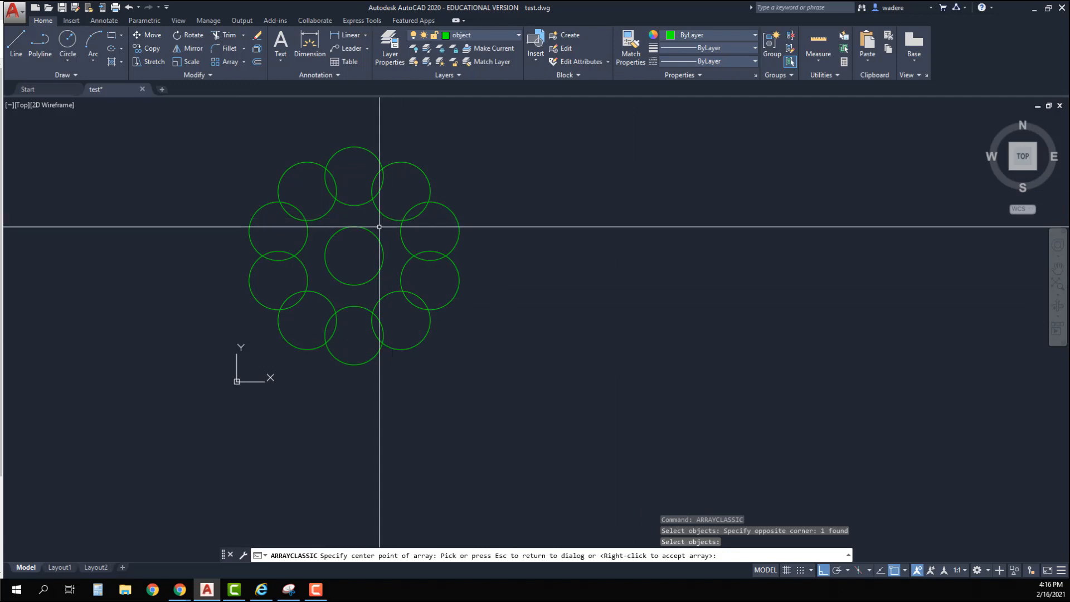
{"action": "key", "text": "Escape"}
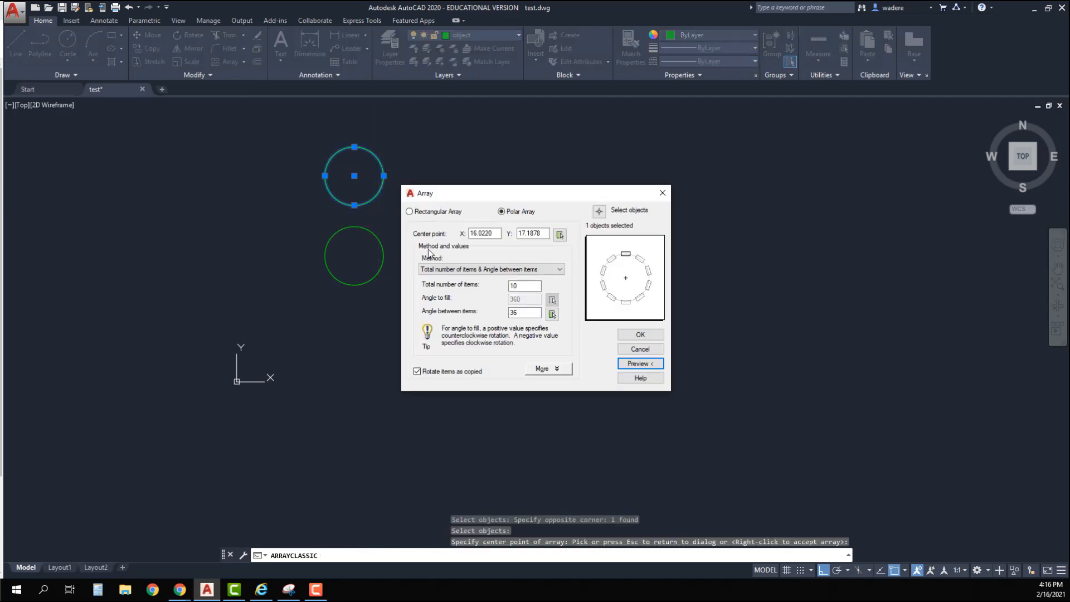
Set the total number of items to 9, keeping 36 degrees between items, preview the array, and return to its settings
{"action": "left_click_drag", "start_coordinate": [524, 286], "coordinate": [490, 285]}
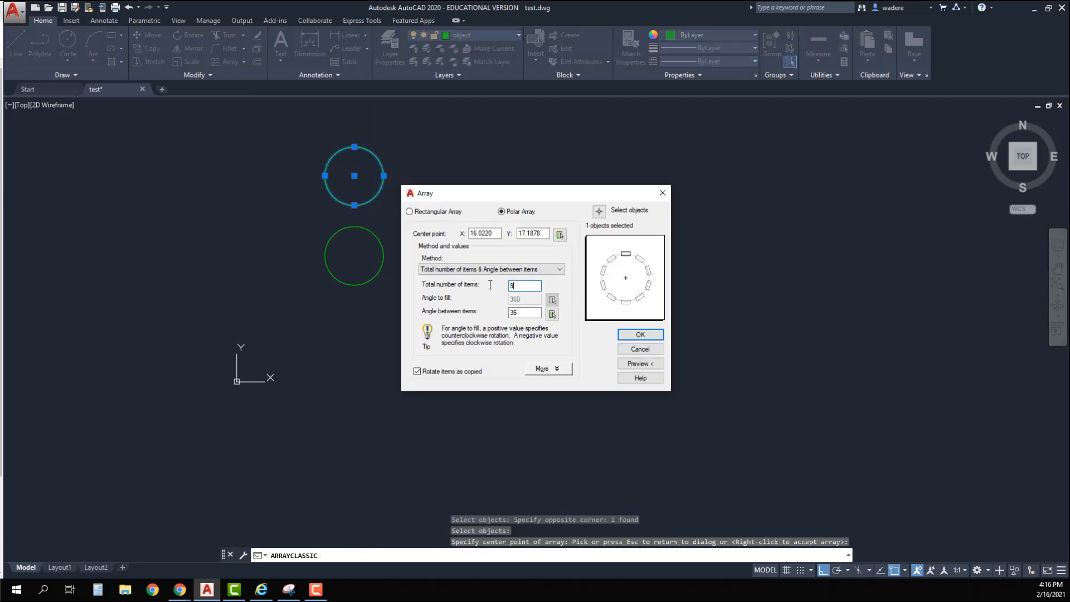
{"action": "left_click", "coordinate": [529, 314]}
{"action": "left_click", "coordinate": [637, 363]}
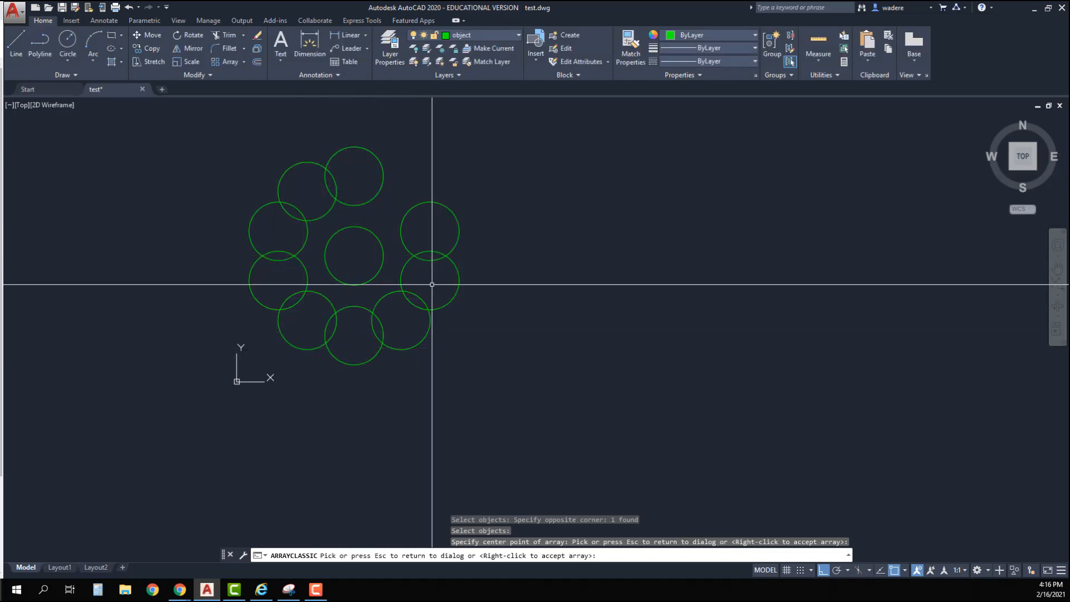
{"action": "left_click", "coordinate": [430, 227]}
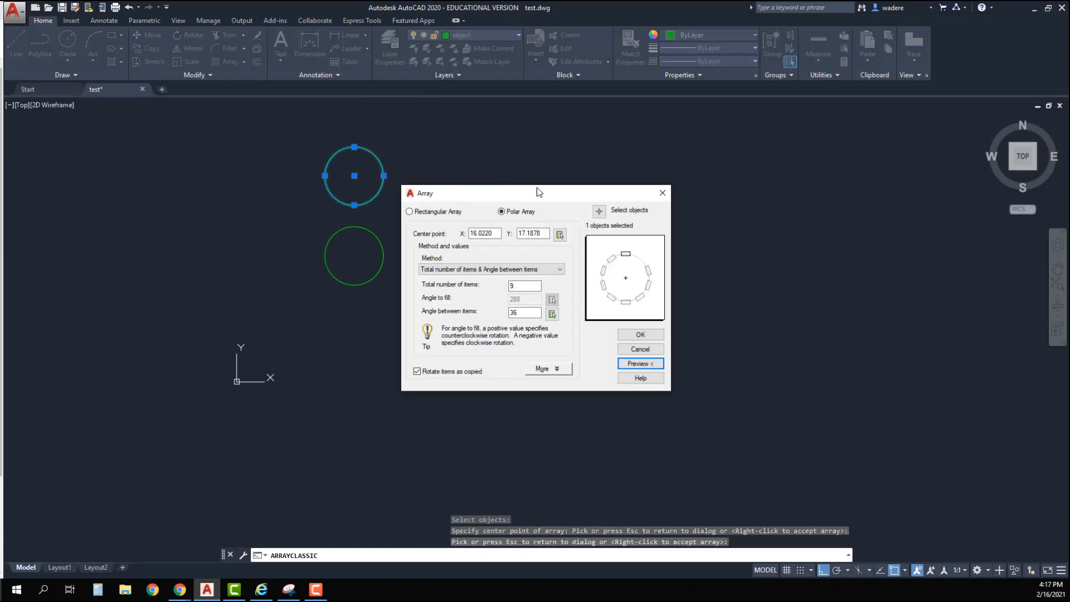
{"action": "left_click_drag", "start_coordinate": [537, 189], "coordinate": [674, 156]}
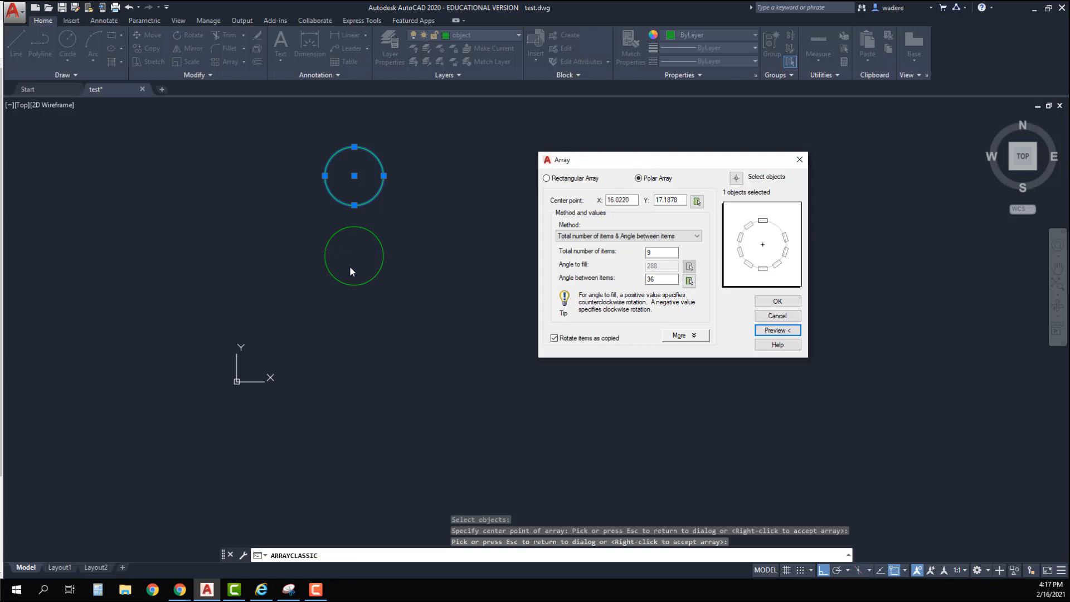
Move the array's center point to the bottom quadrant of the lower circle, preview the array, and return to its settings
{"action": "left_click", "coordinate": [698, 205]}
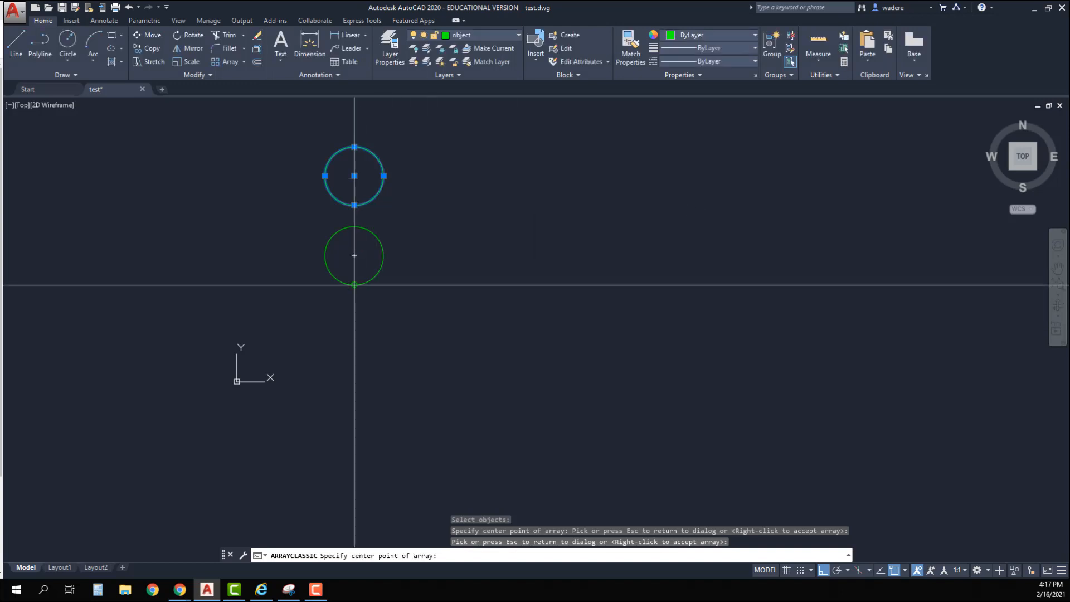
{"action": "left_click", "coordinate": [354, 285]}
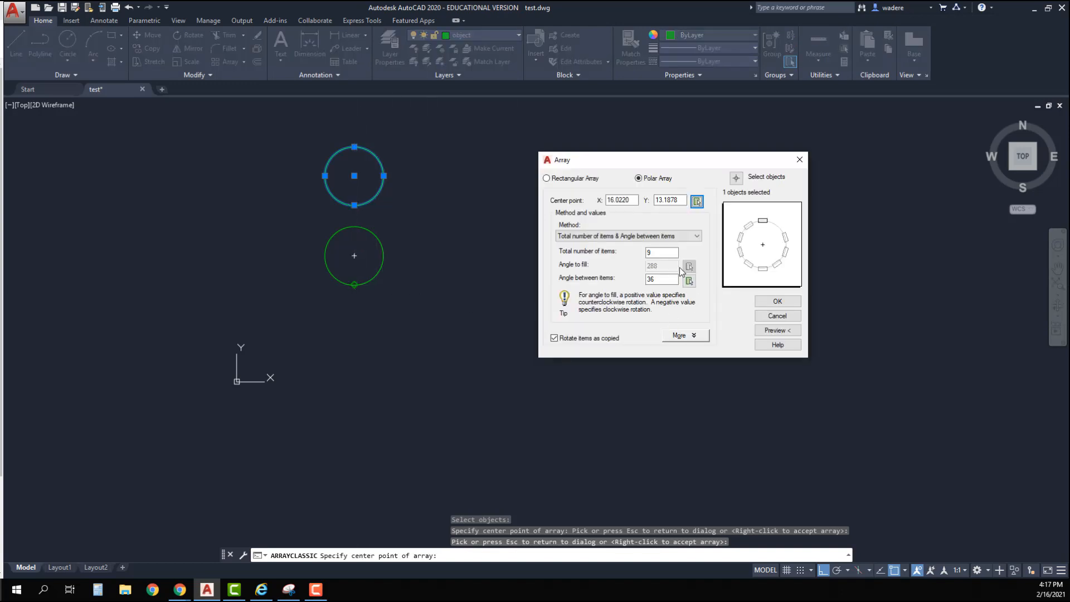
{"action": "left_click", "coordinate": [778, 330]}
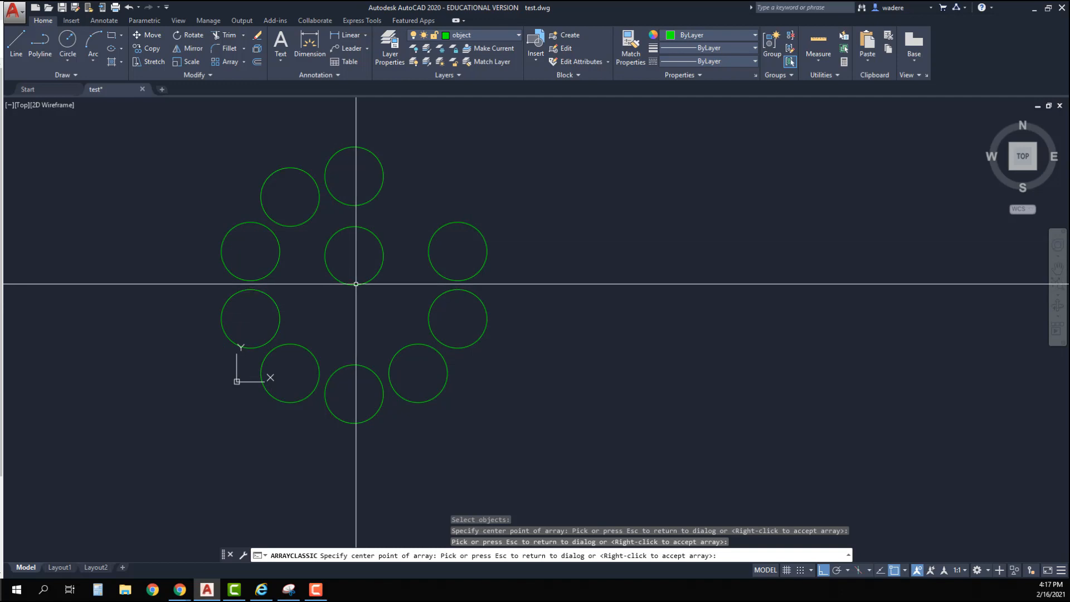
{"action": "left_click", "coordinate": [352, 253]}
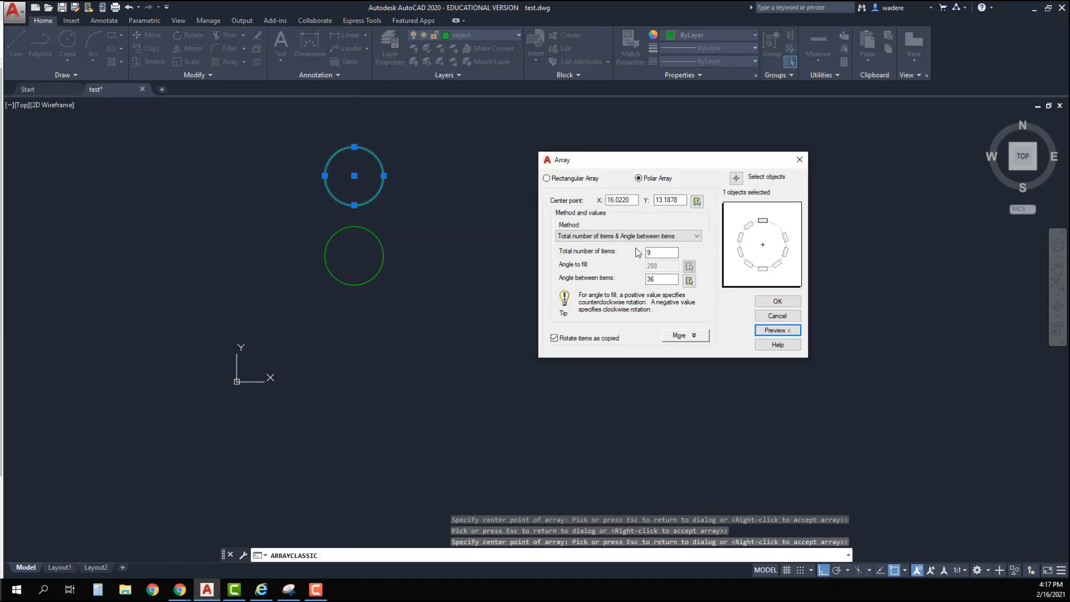
Reset the array's center point to the lower circle's center and switch the method to Angle to fill & Angle between items
{"action": "left_click", "coordinate": [698, 202]}
{"action": "left_click", "coordinate": [354, 256]}
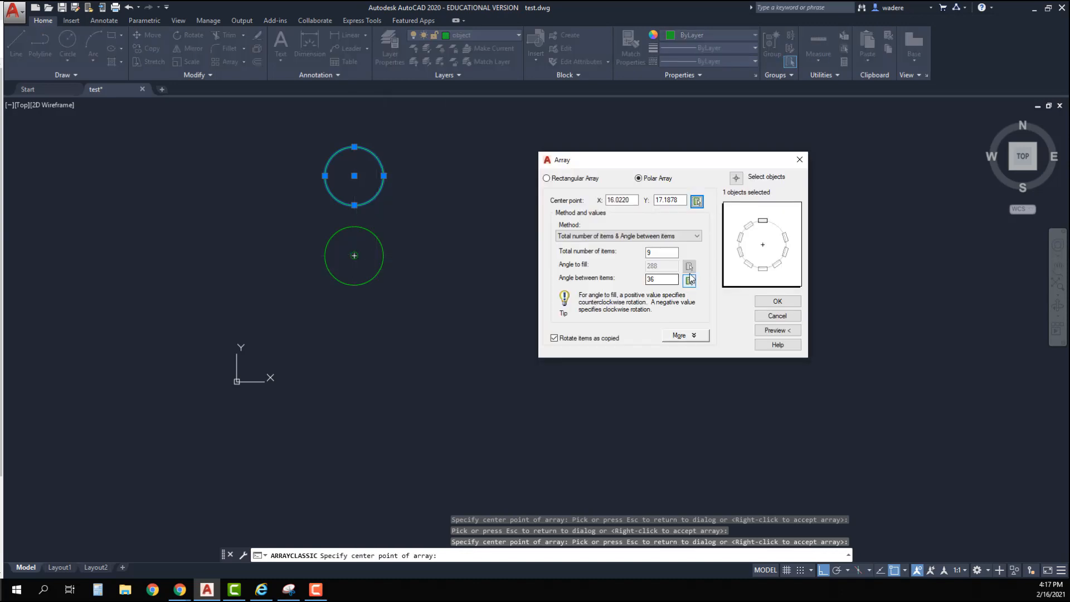
{"action": "left_click", "coordinate": [664, 235]}
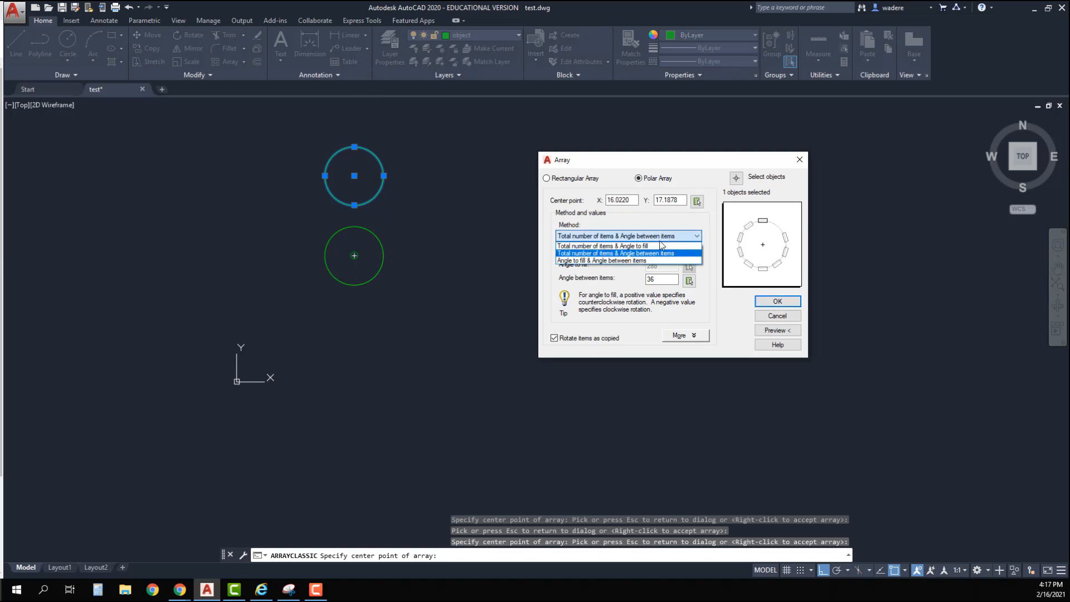
{"action": "left_click", "coordinate": [646, 265]}
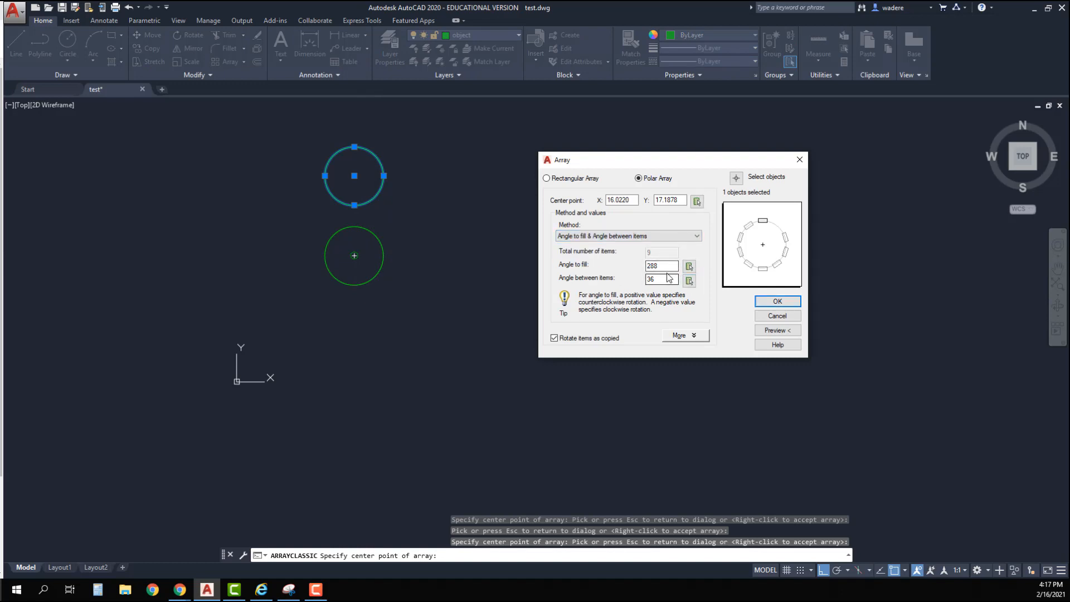
Set the angle to fill to 360 and the angle between items to 25, preview the array, and return to its settings
{"action": "left_click", "coordinate": [650, 279]}
{"action": "left_click_drag", "start_coordinate": [661, 266], "coordinate": [630, 267]}
{"action": "type", "text": "360"}
{"action": "left_click", "coordinate": [661, 279]}
{"action": "left_click", "coordinate": [667, 268]}
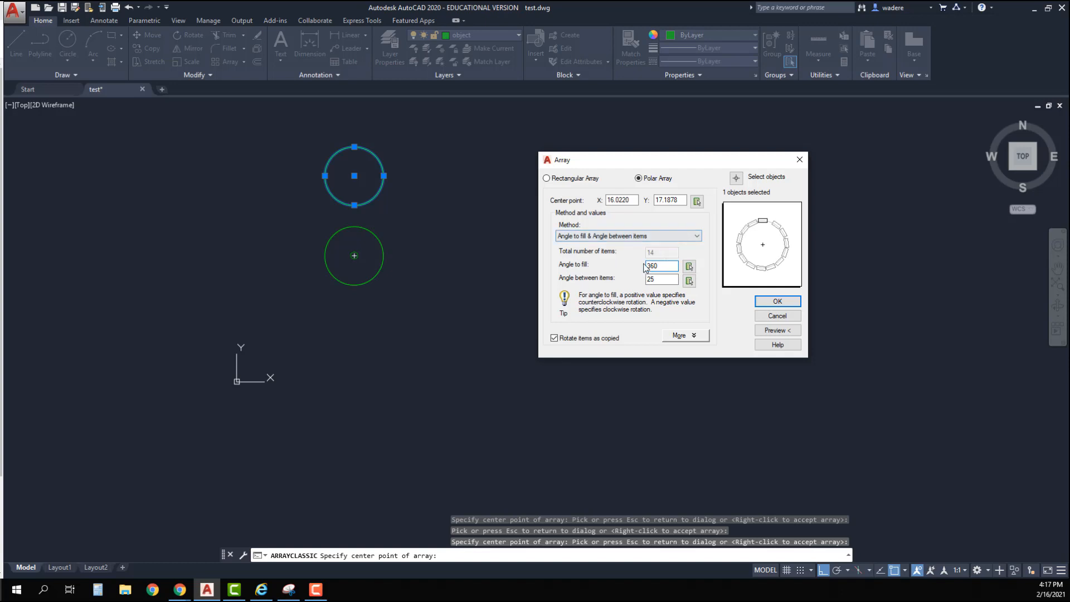
{"action": "left_click", "coordinate": [777, 331]}
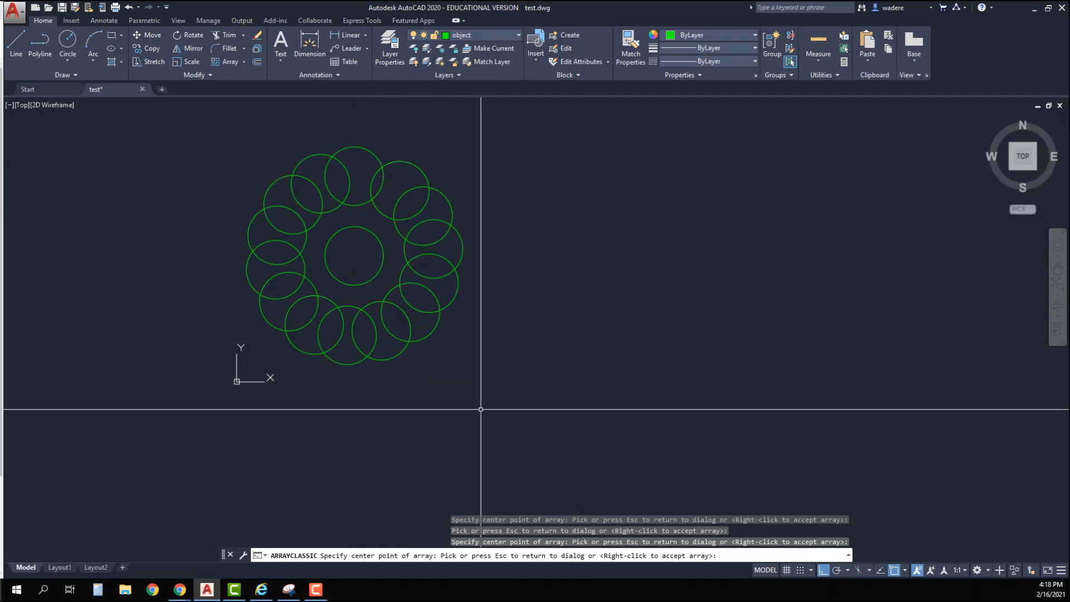
{"action": "key", "text": "Escape"}
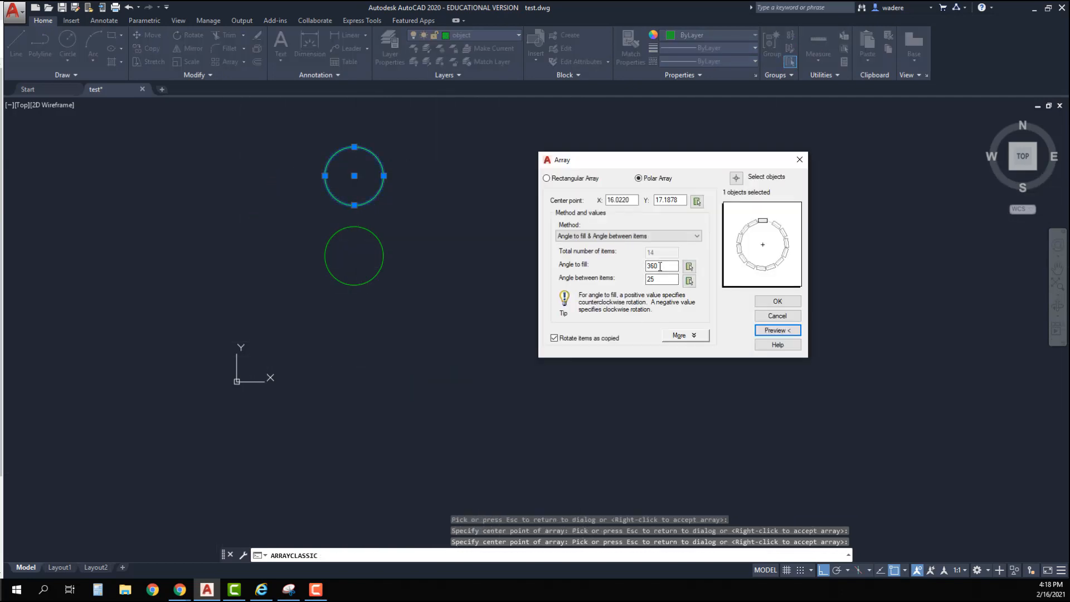
Set the angle between items to 30, preview the polar array, and return to its settings
{"action": "left_click_drag", "start_coordinate": [662, 280], "coordinate": [632, 278]}
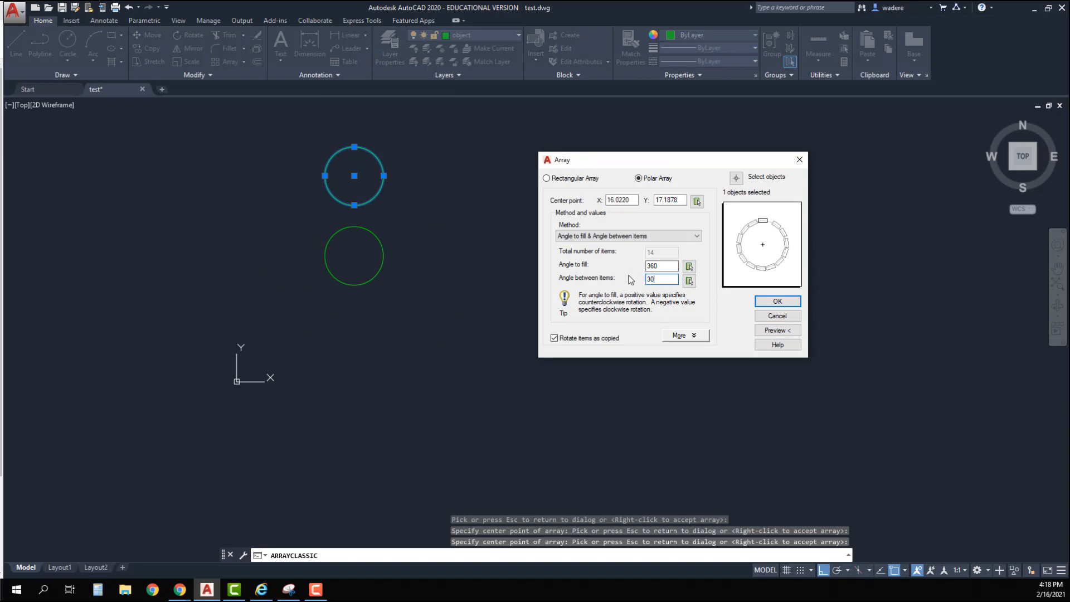
{"action": "left_click", "coordinate": [778, 330]}
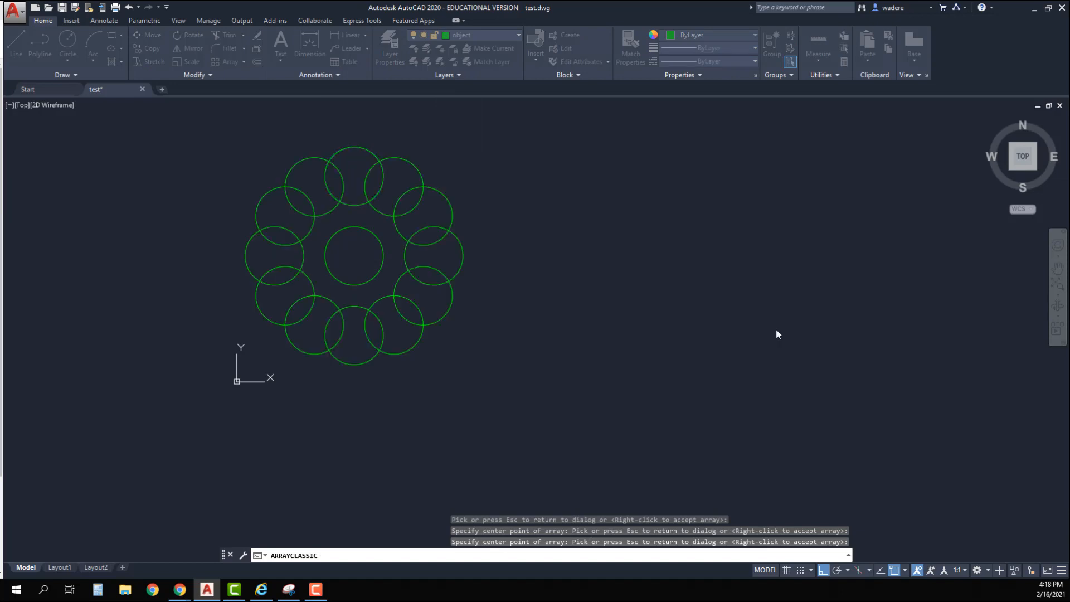
{"action": "key", "text": "Escape"}
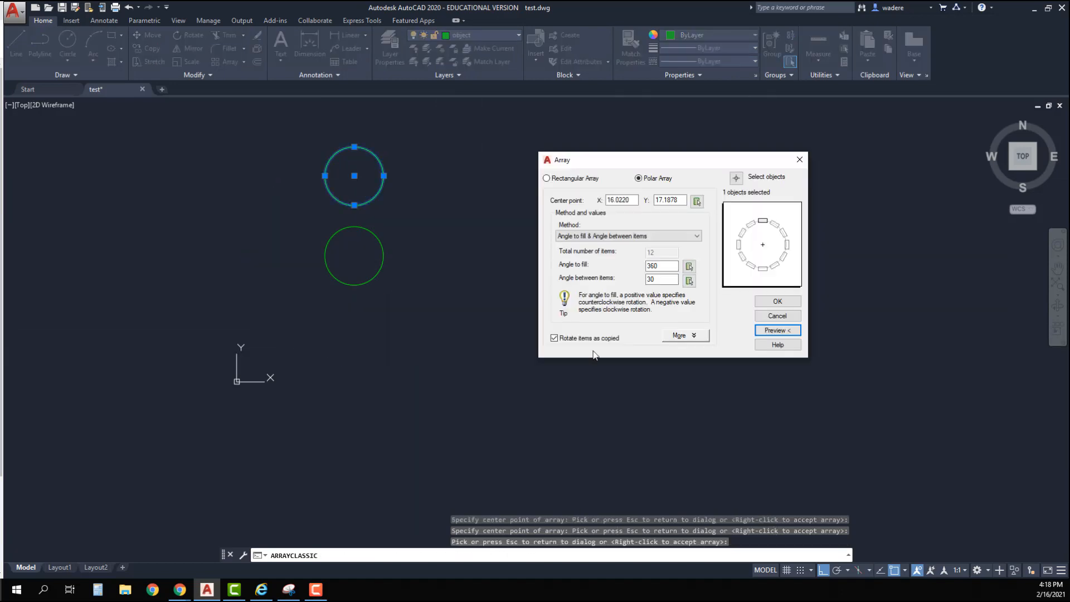
Set the angle between items to 50, preview the polar array, and return to its settings
{"action": "left_click_drag", "start_coordinate": [660, 279], "coordinate": [624, 276]}
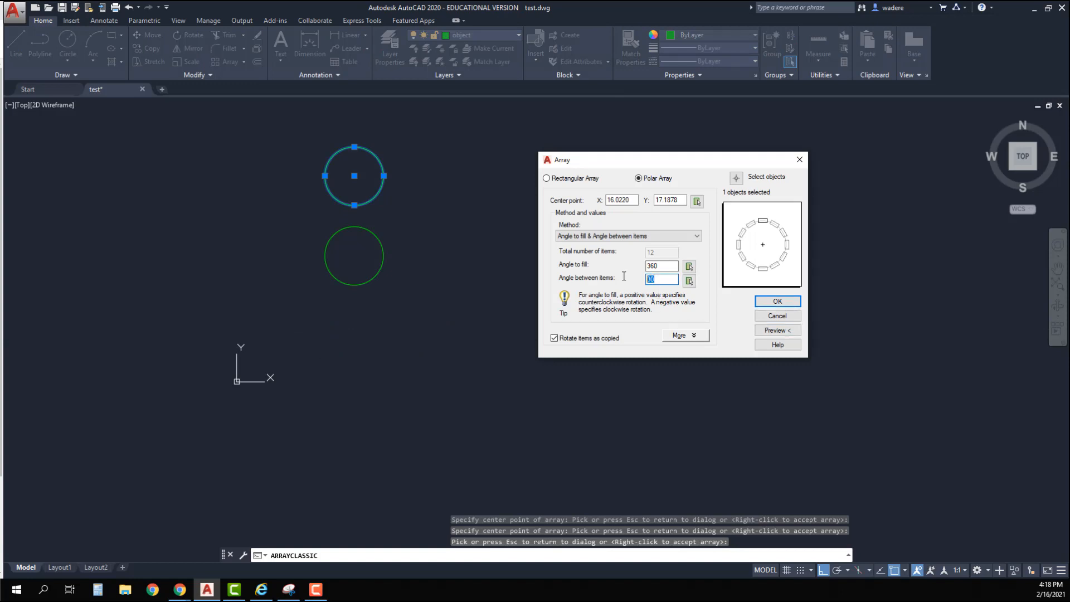
{"action": "type", "text": "50"}
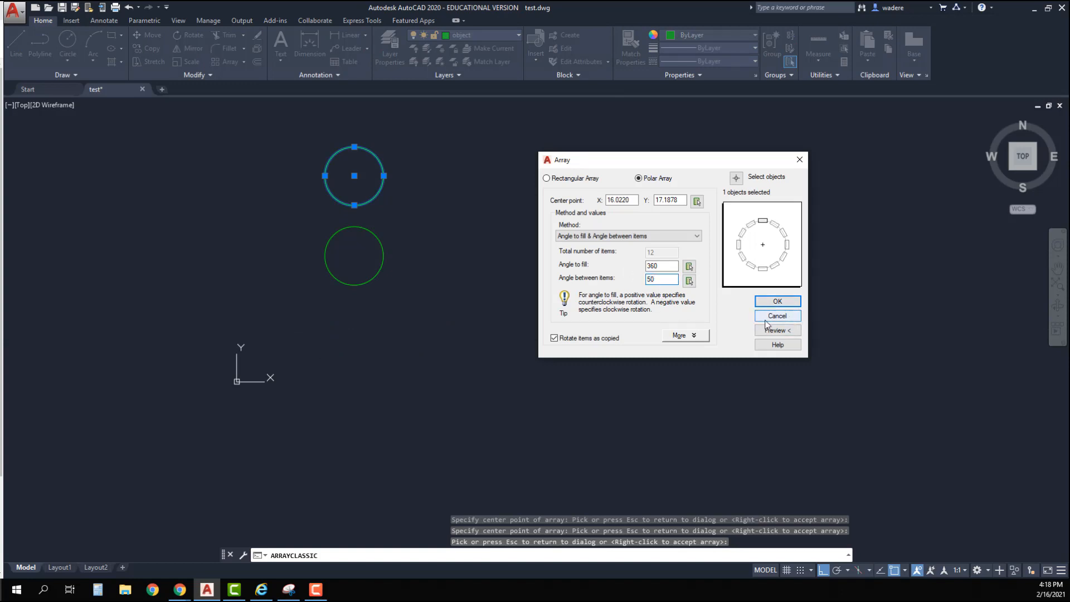
{"action": "left_click", "coordinate": [772, 331]}
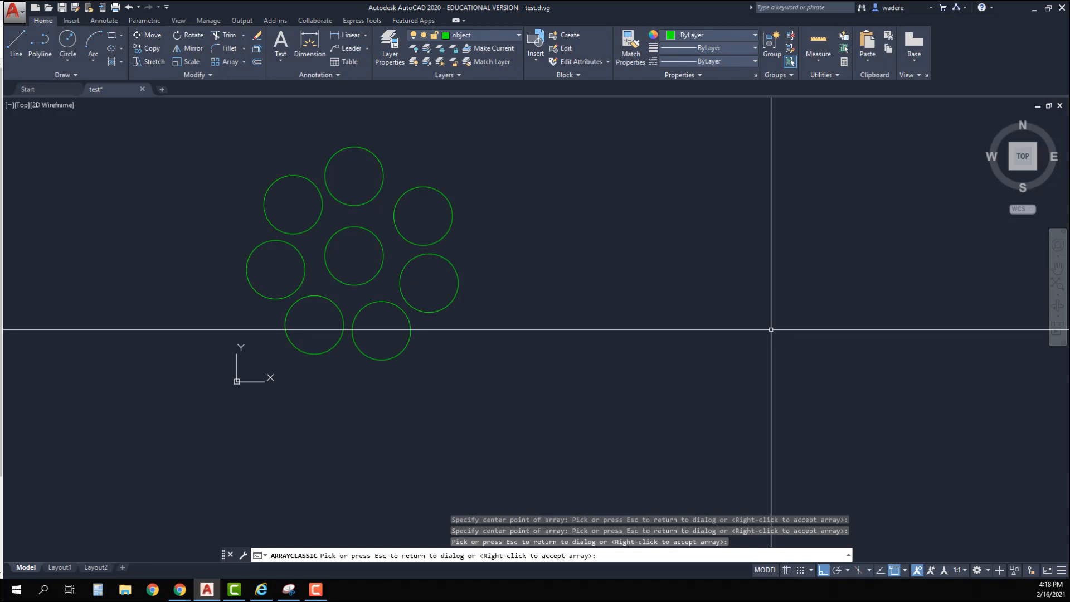
{"action": "left_click", "coordinate": [375, 275]}
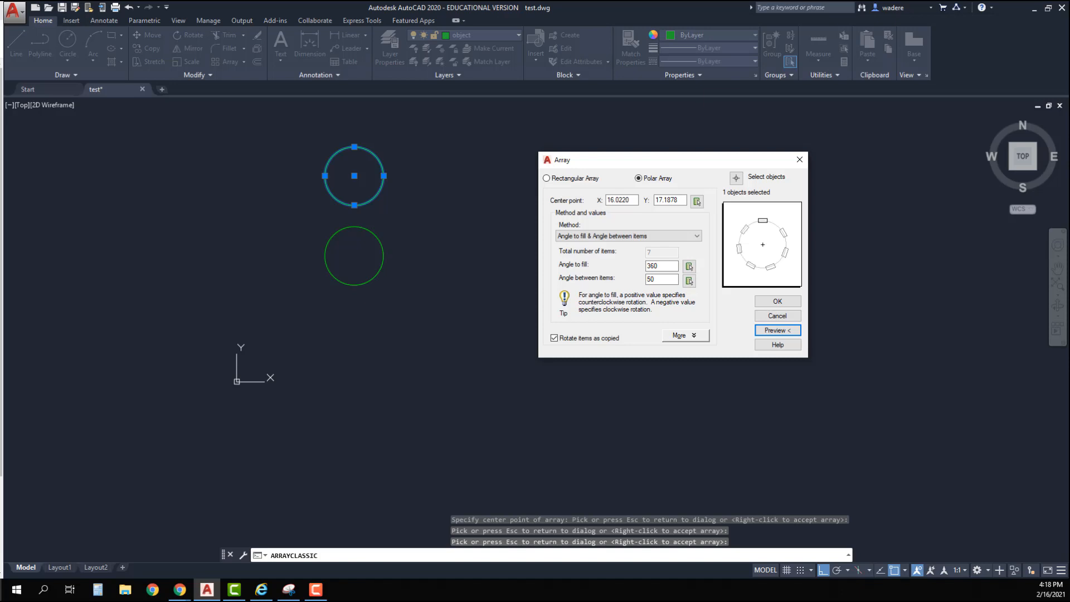
Keep the Angle to fill & Angle between items method, preview the polar array again, and accept it
{"action": "left_click", "coordinate": [590, 235]}
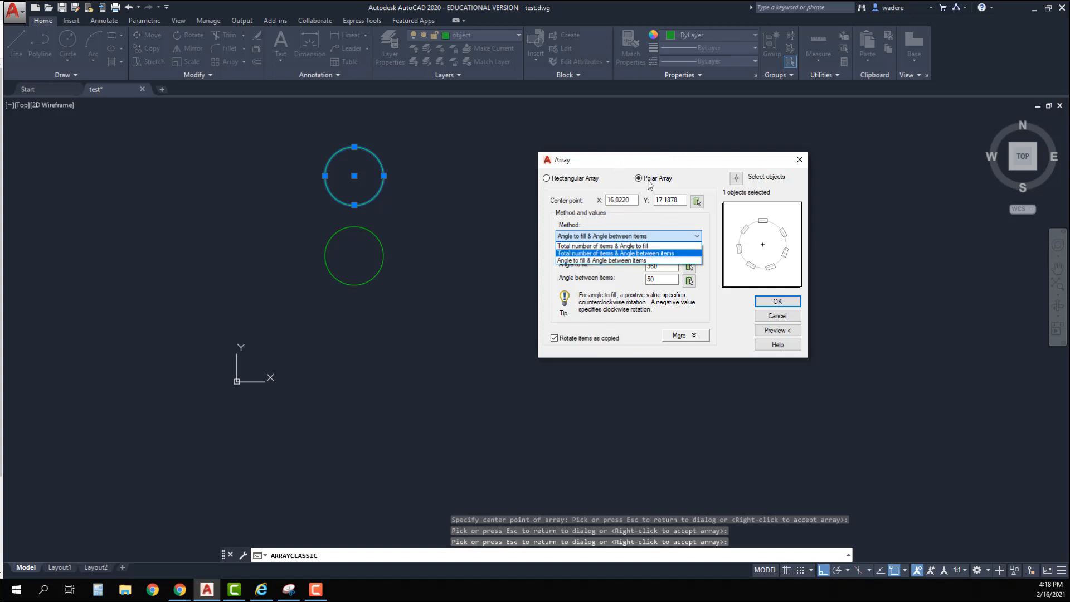
{"action": "left_click", "coordinate": [775, 333]}
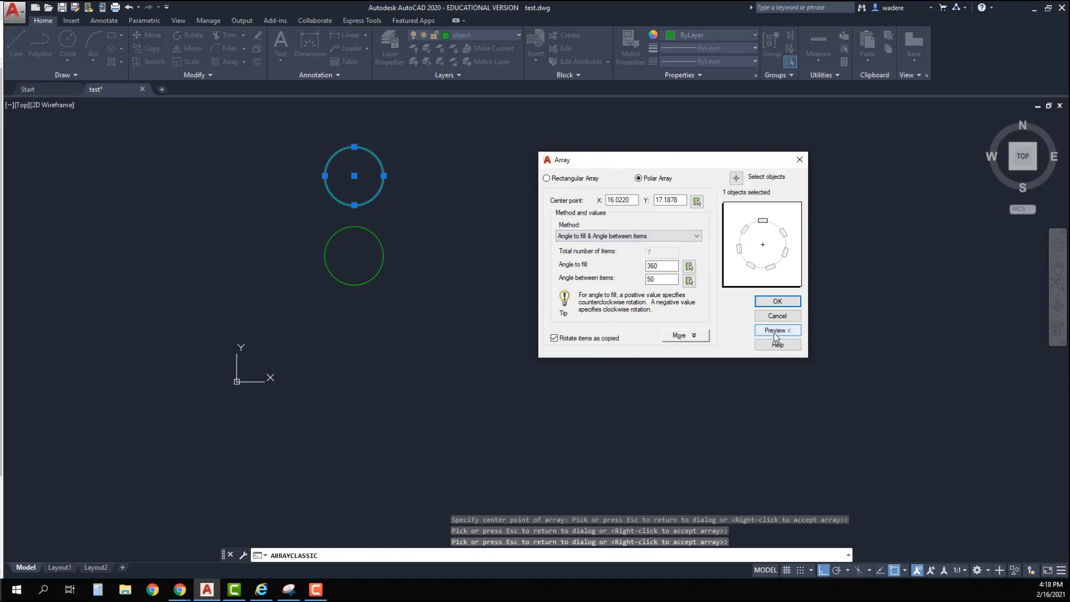
{"action": "left_click", "coordinate": [775, 331]}
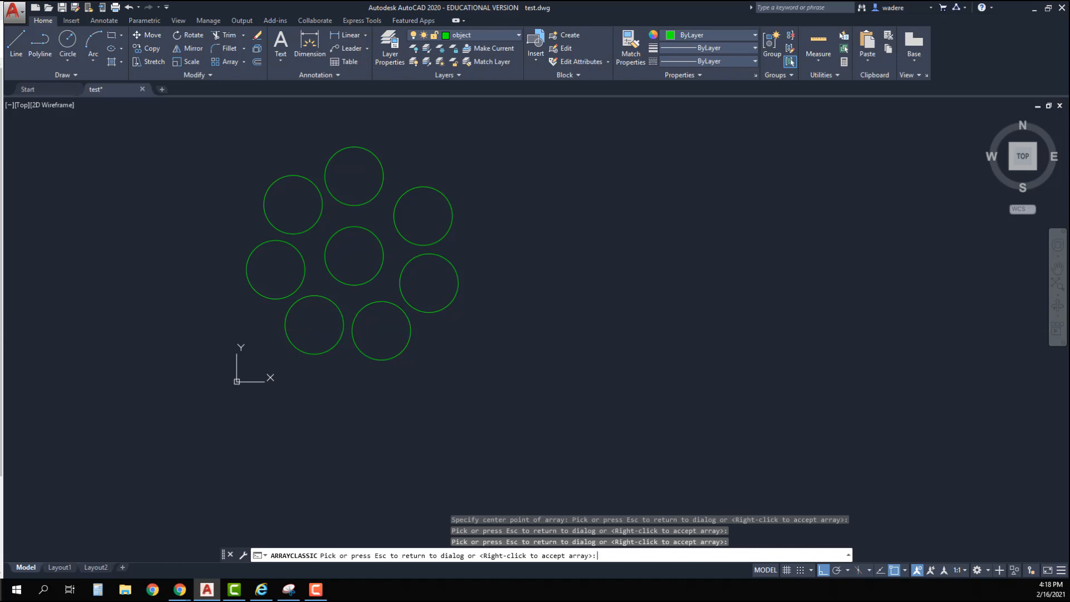
{"action": "right_click", "coordinate": [761, 314]}
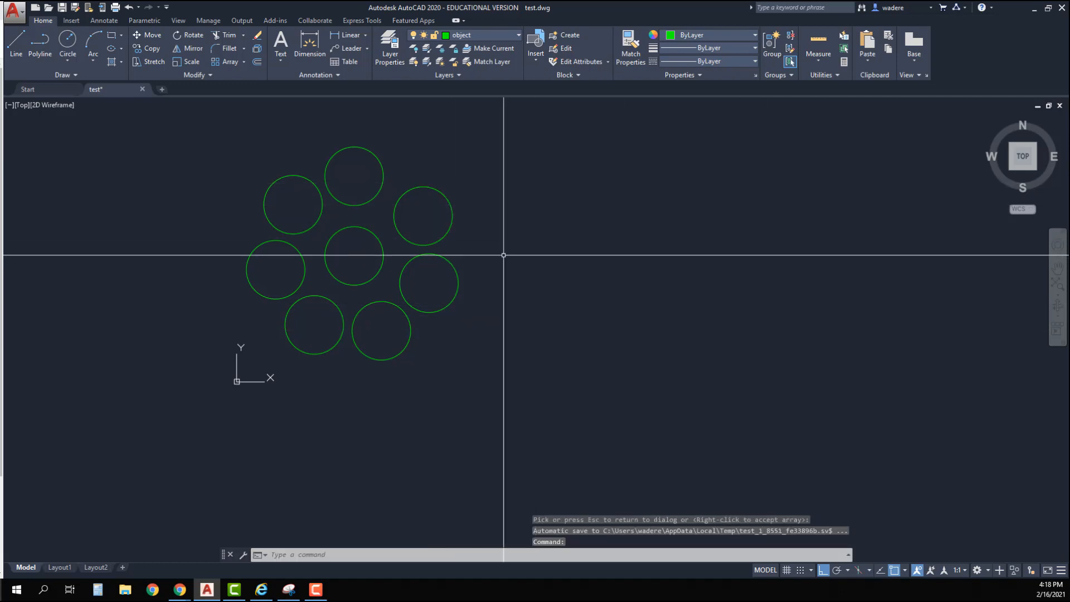